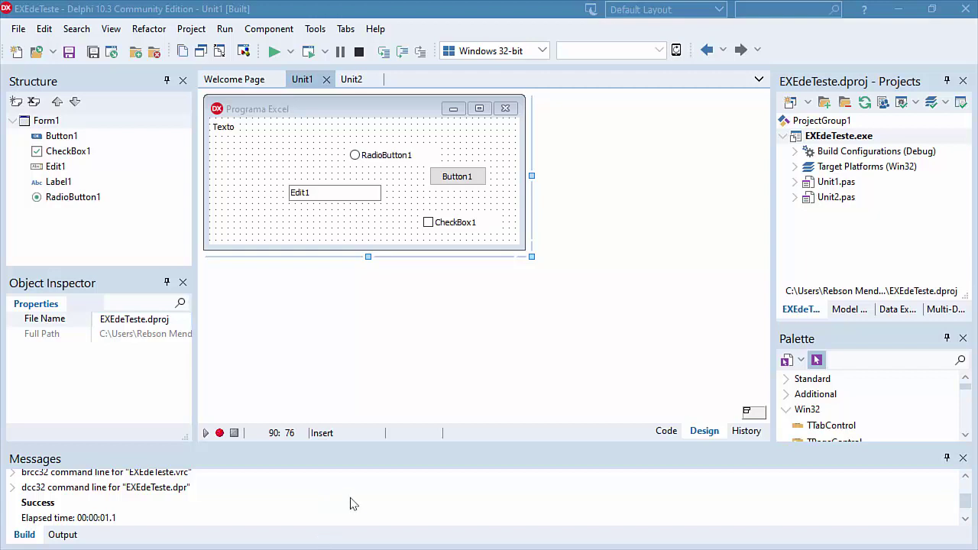
Switch to the Debug folder in File Explorer, run EXEdeTeste, and close the calculator window it opens.
key(alt+Tab)
key(alt+Tab)
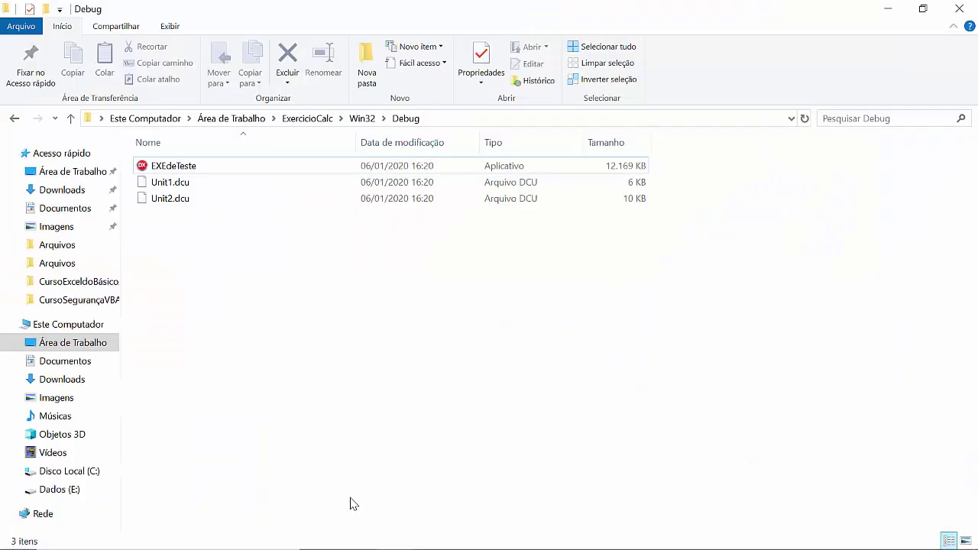
click(173, 175)
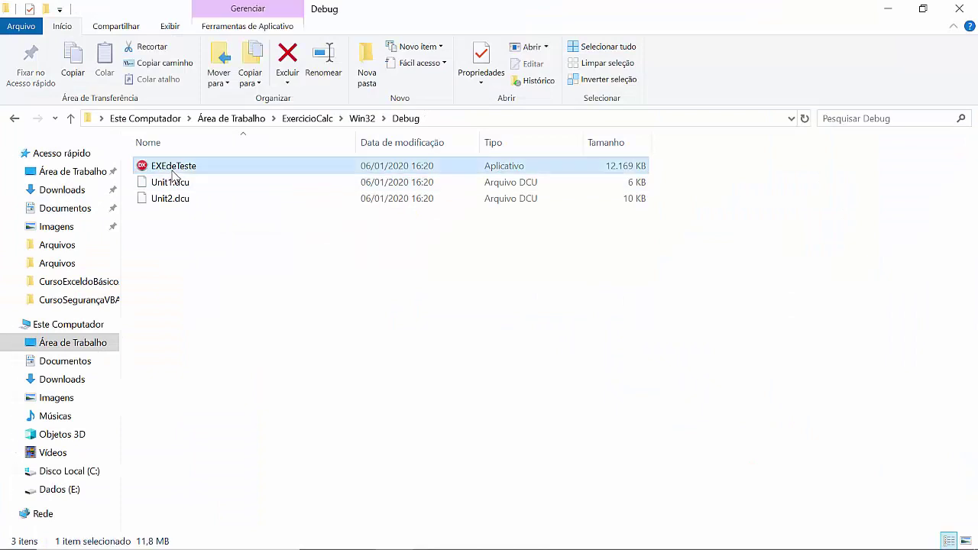
double_click(173, 175)
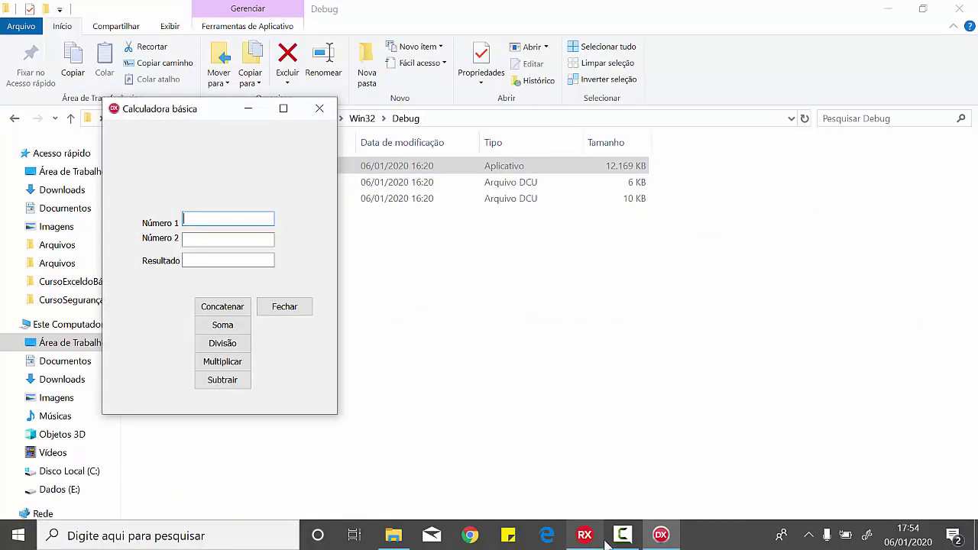
mouse_move(662, 538)
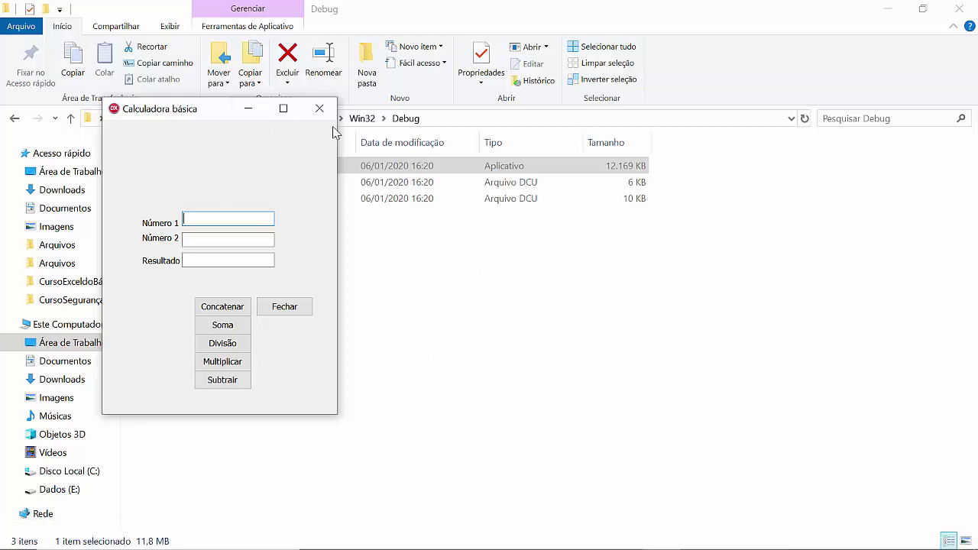
click(319, 108)
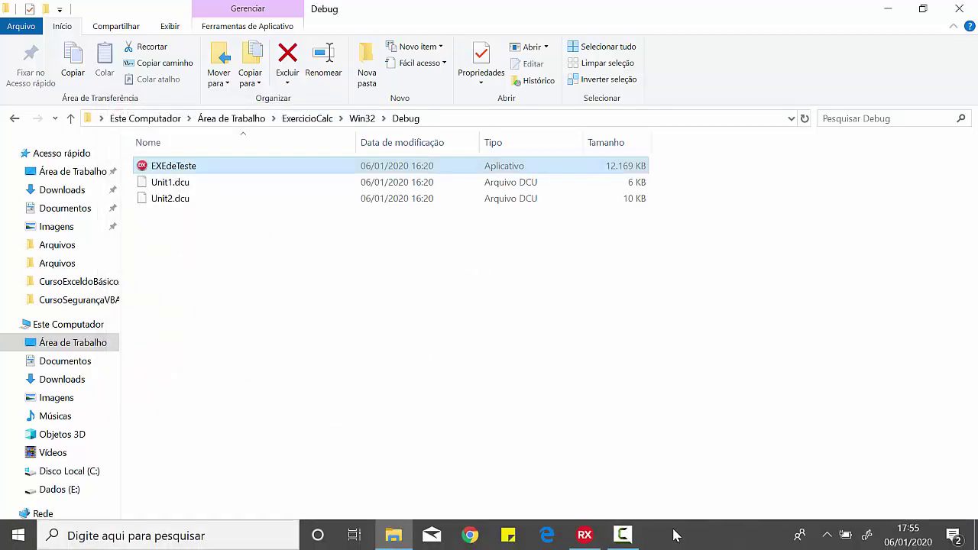
Switch back to Delphi and open the Version Info settings in the EXEdeTeste project options.
click(589, 539)
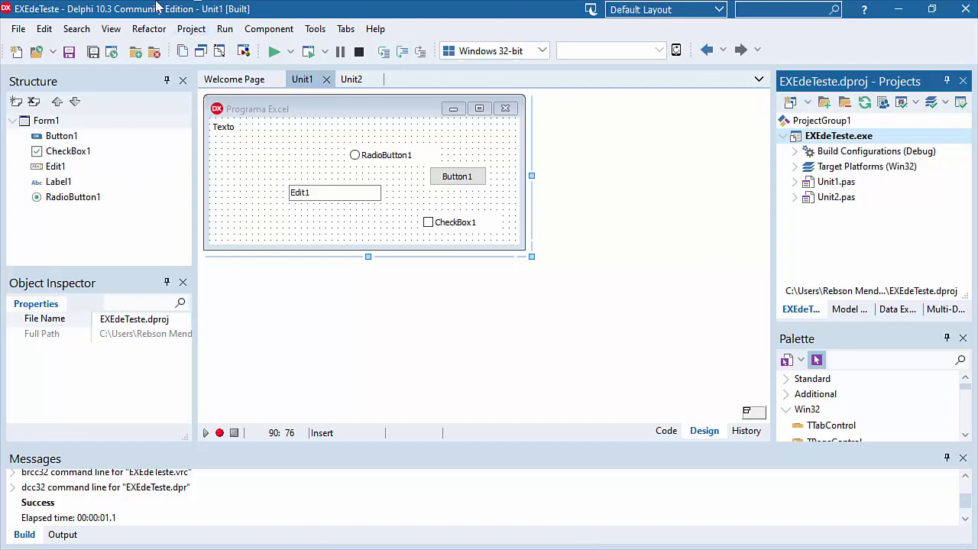
click(190, 30)
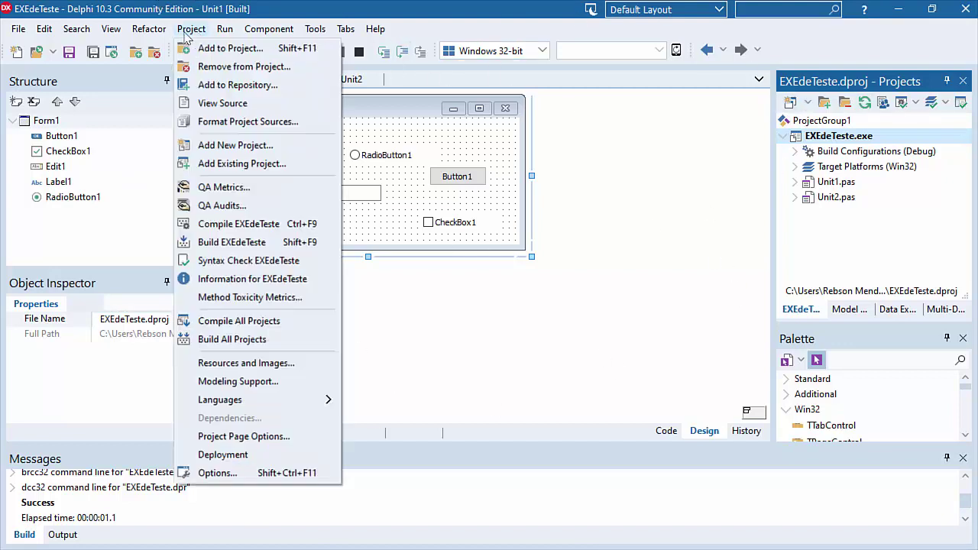
click(237, 478)
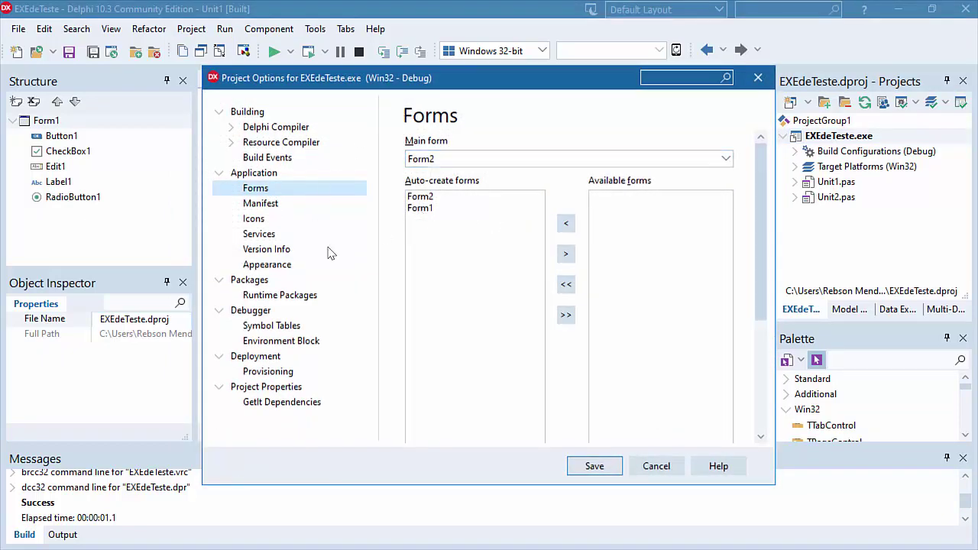
click(240, 174)
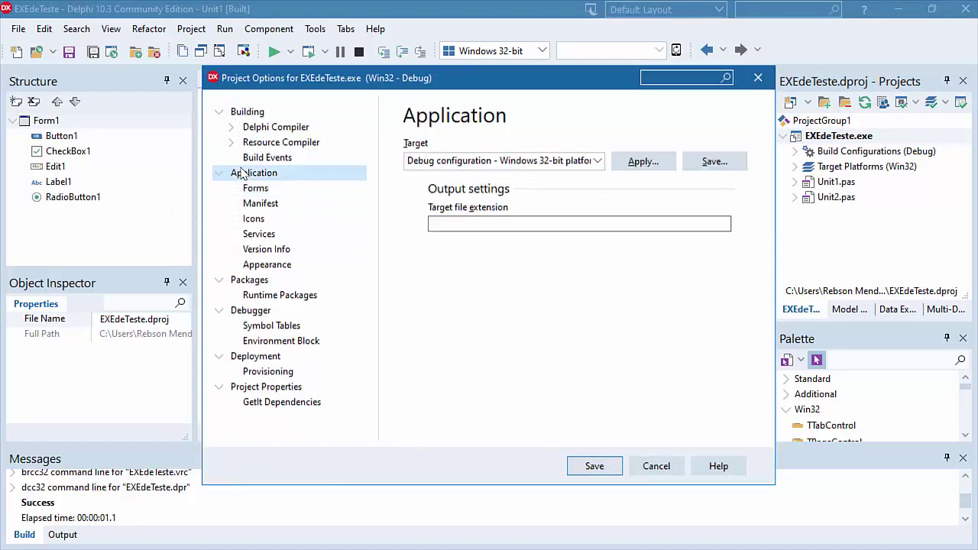
click(258, 191)
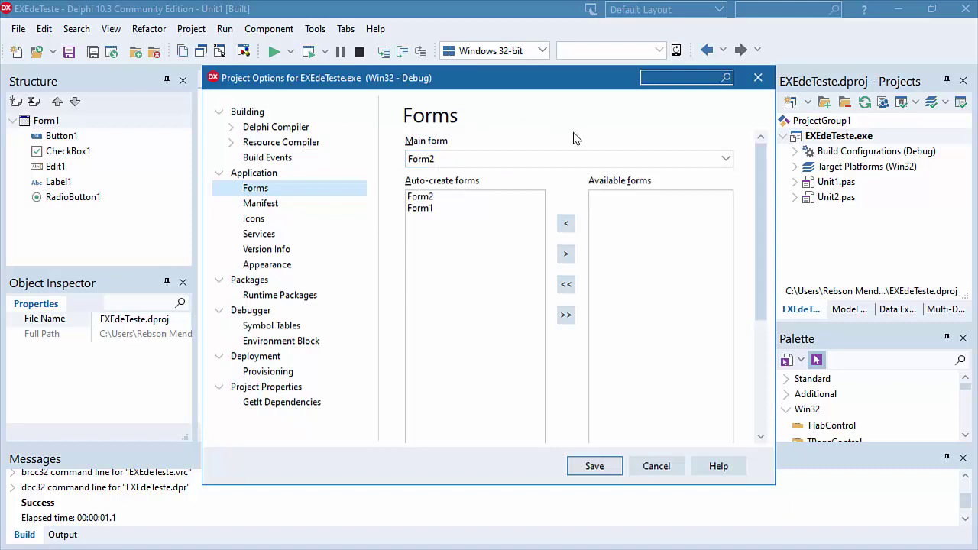
click(275, 249)
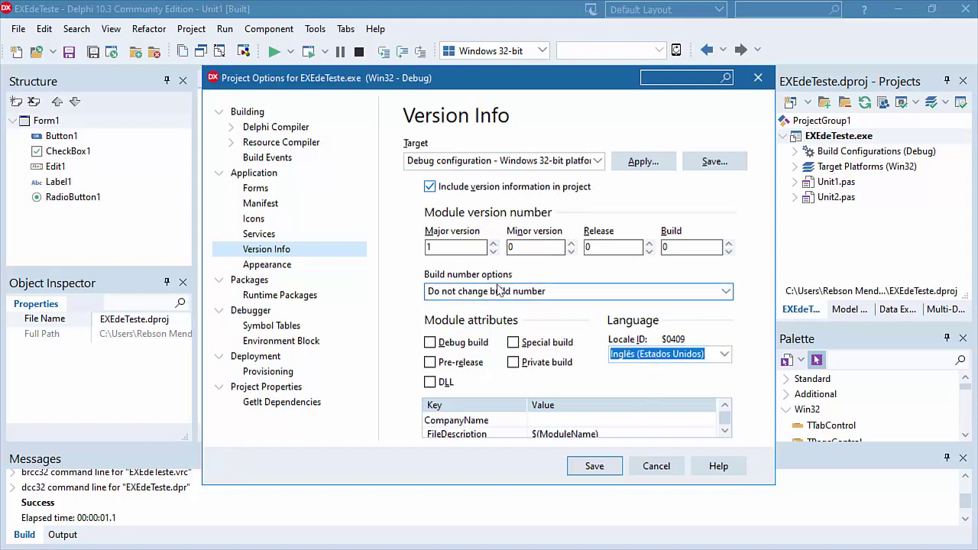
Switch to File Explorer and display the detailed file properties of the EXEdeTeste application.
key(alt+Tab)
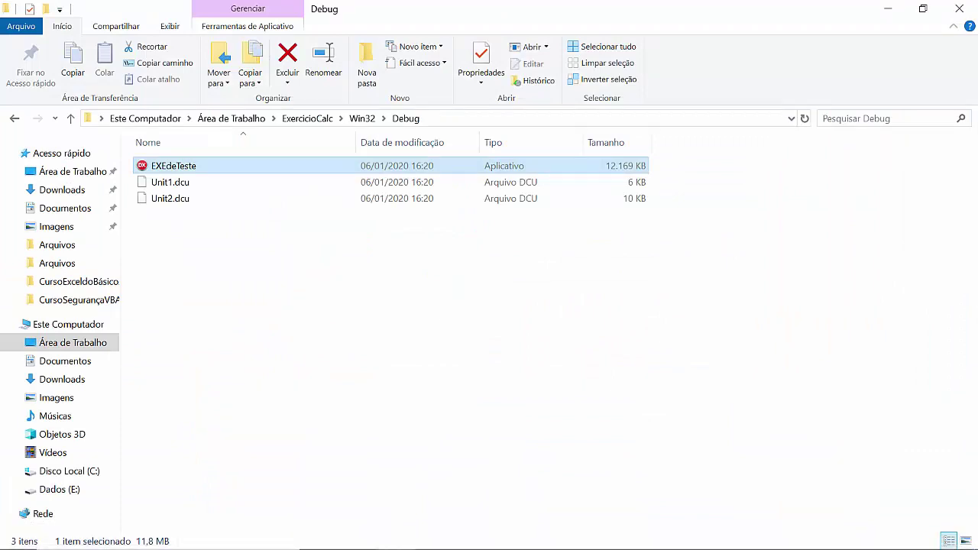
right_click(180, 170)
click(256, 537)
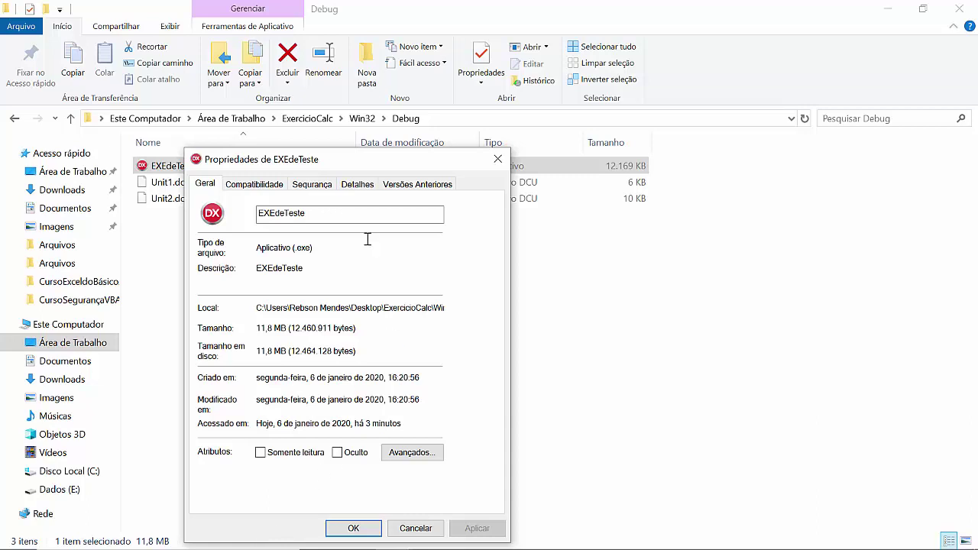
click(408, 187)
click(362, 190)
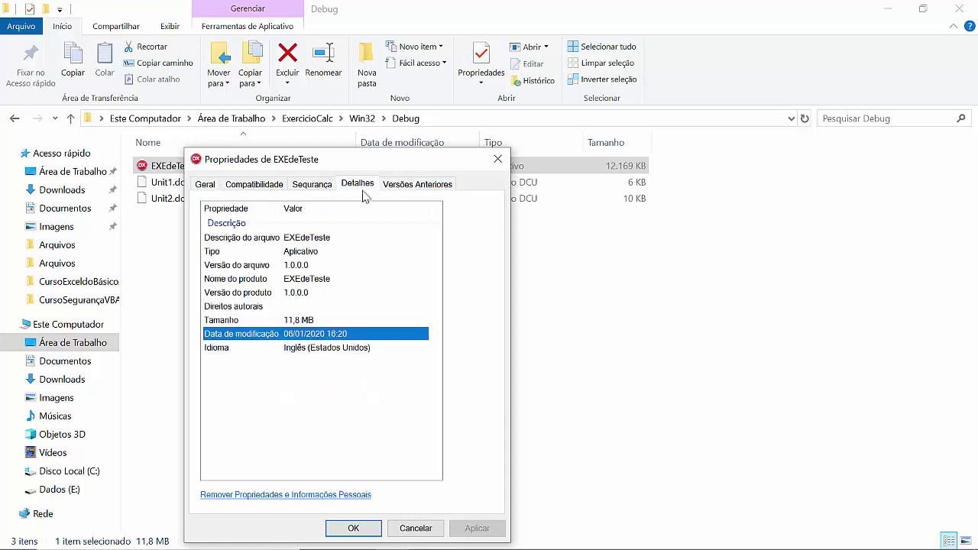
Examine the executable's language, modification date, size, copyright, version, product name, type and description, and close its properties.
click(297, 350)
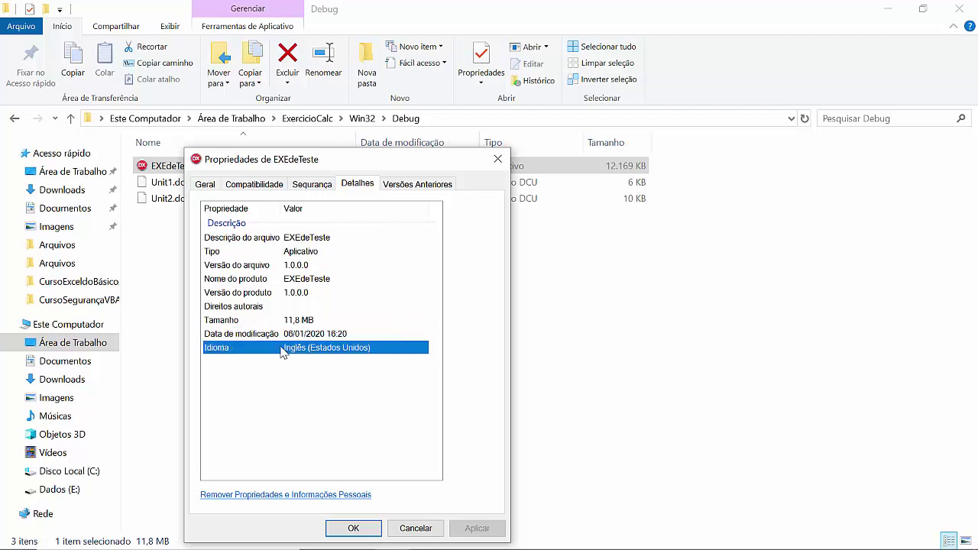
click(295, 335)
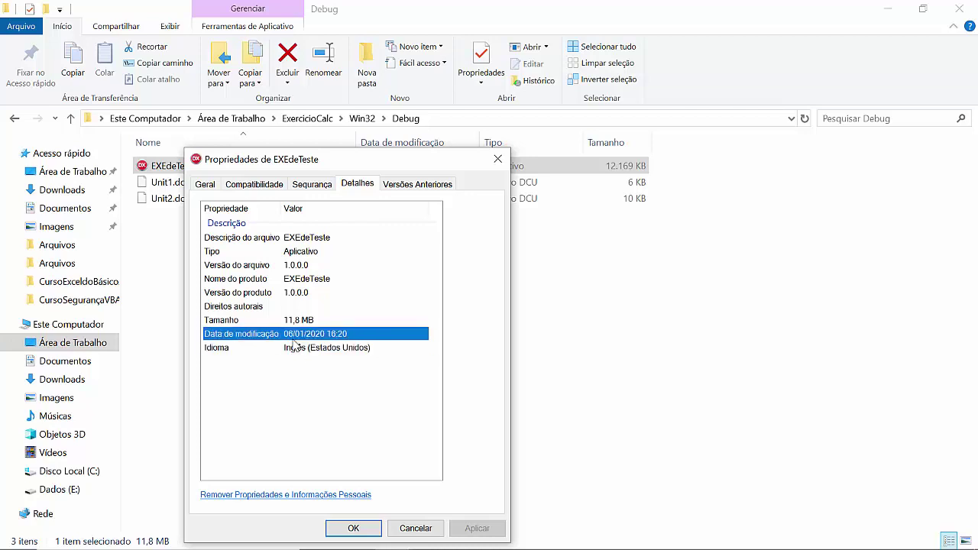
click(296, 321)
click(296, 307)
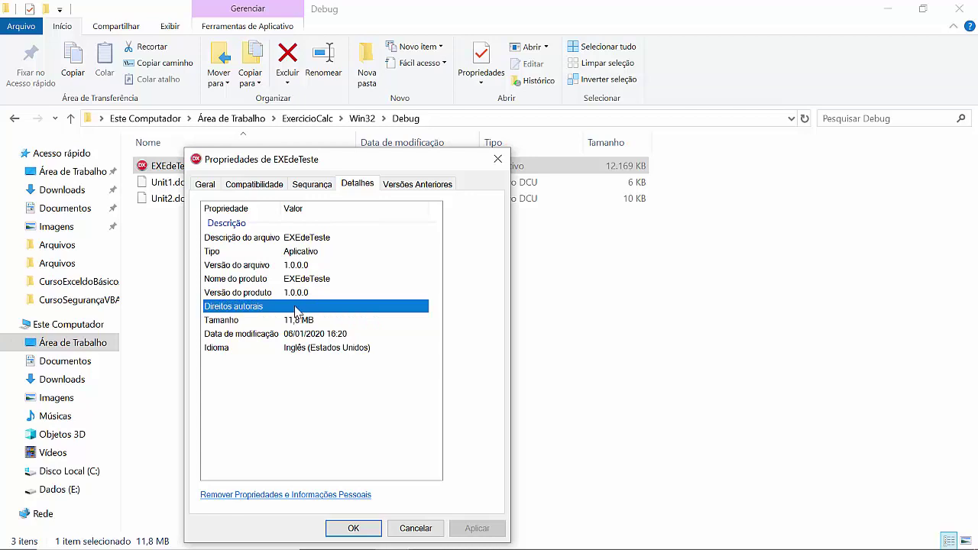
click(305, 294)
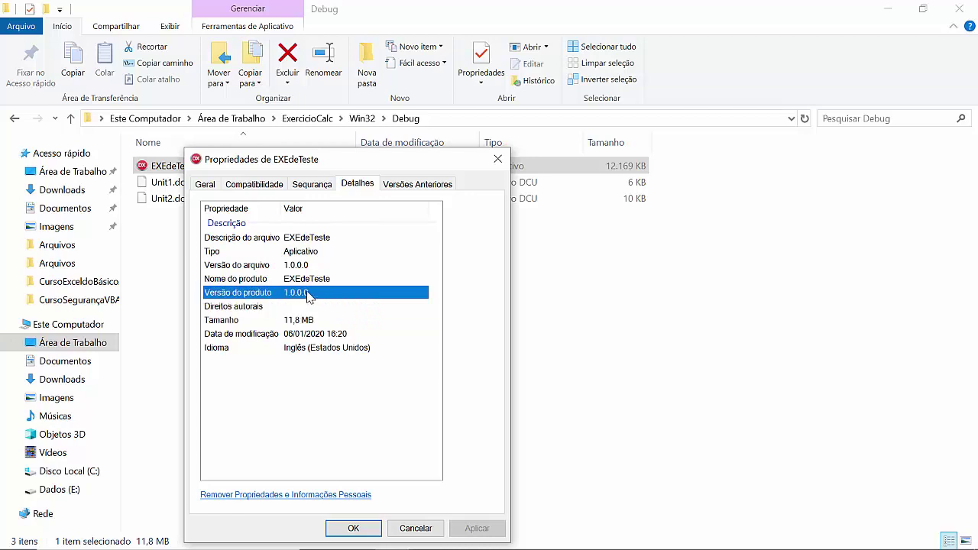
click(310, 281)
click(300, 269)
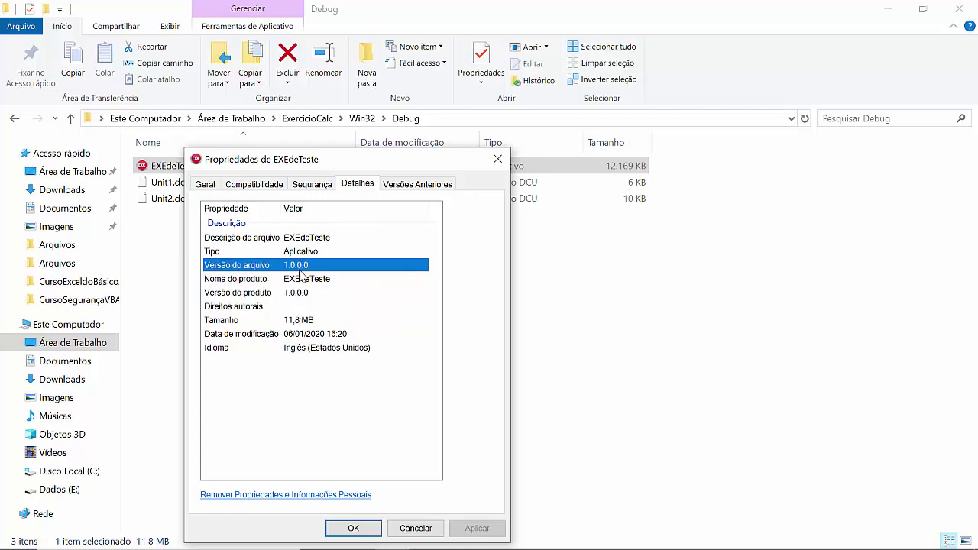
click(313, 253)
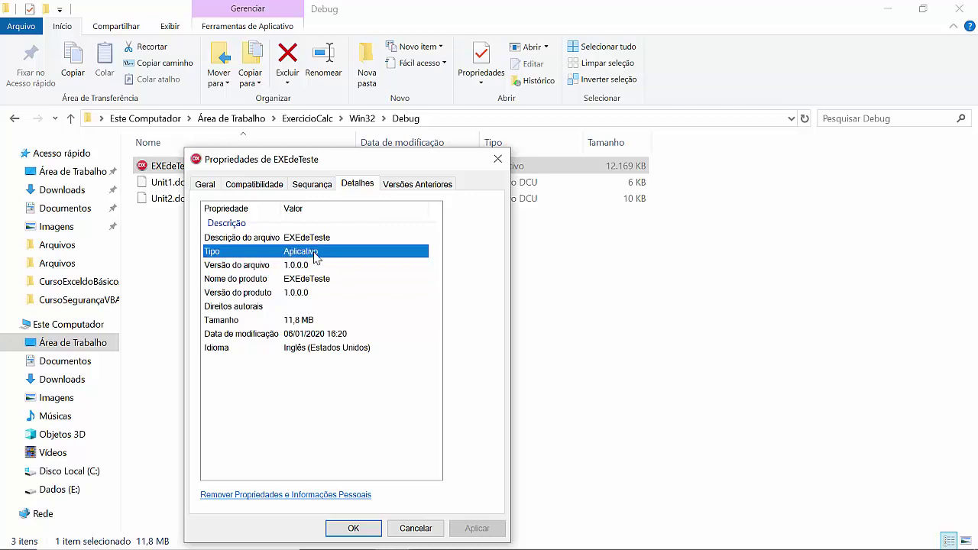
click(321, 238)
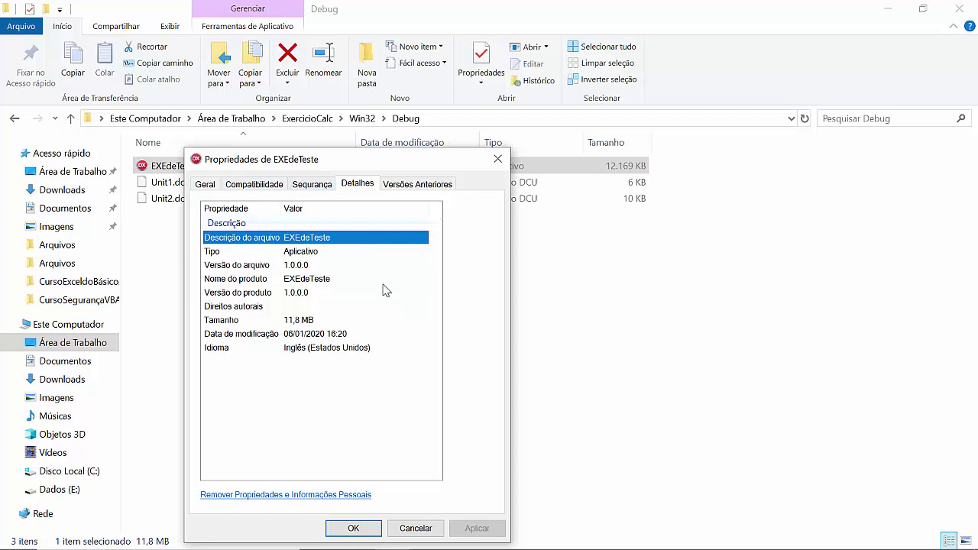
click(429, 535)
Switch back to Delphi and set the version information language to Português (Brasil).
click(584, 535)
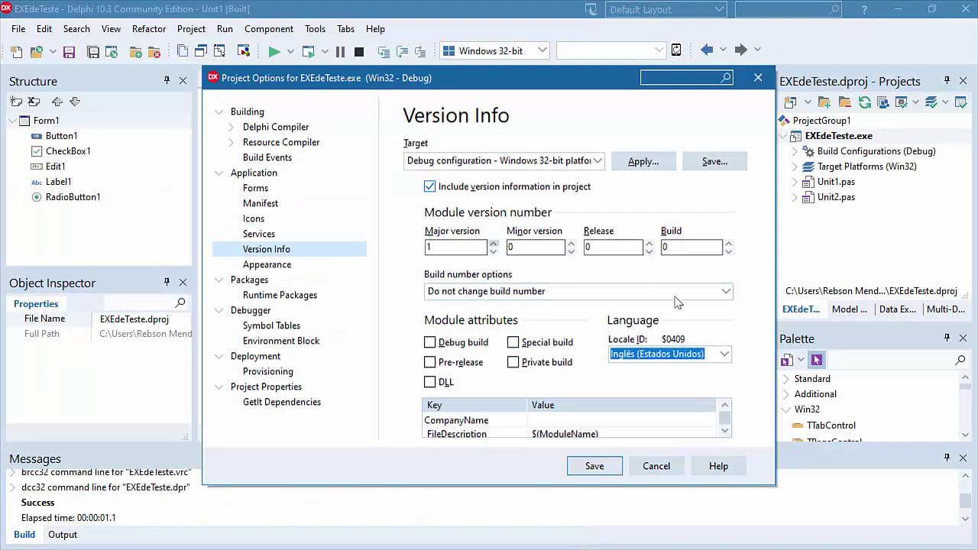
click(724, 354)
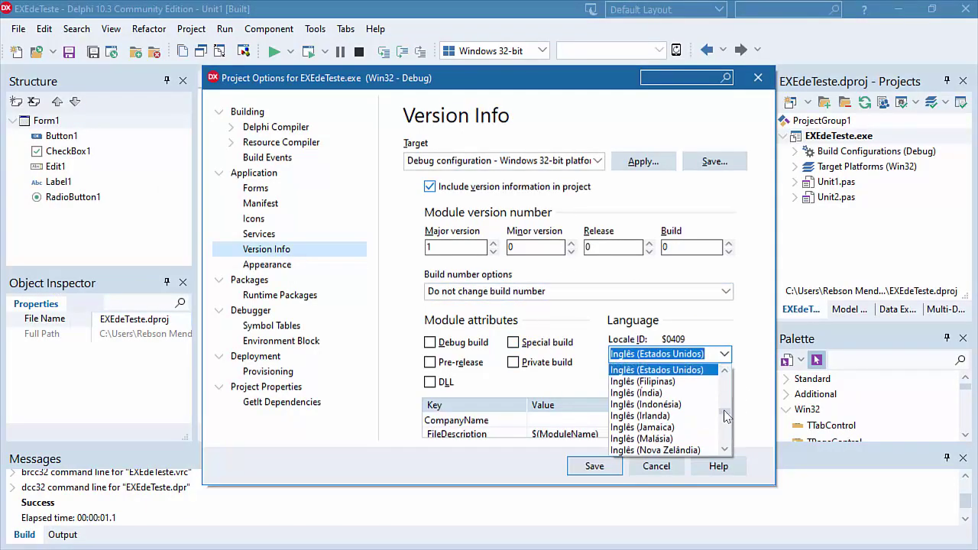
key(p)
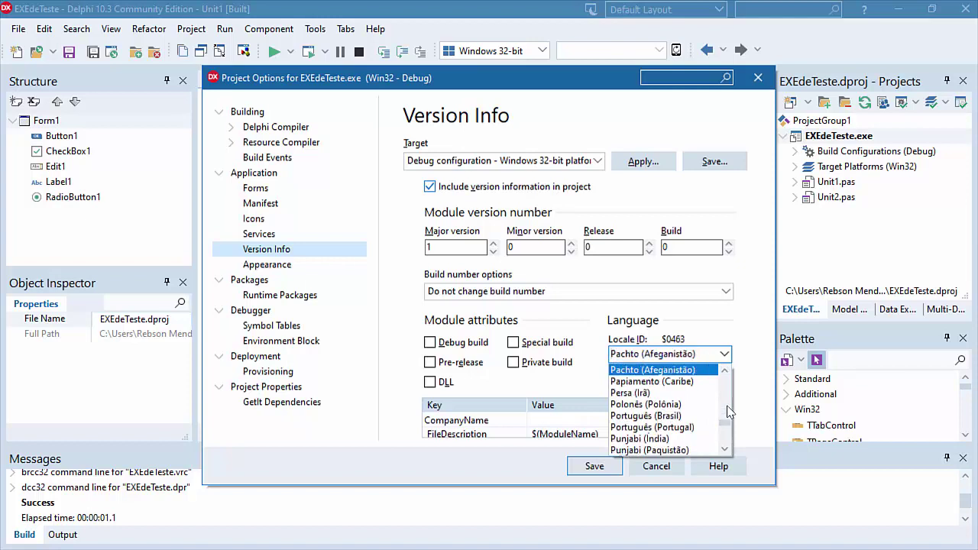
key(Down)
key(Down)
key(Down)
key(Down)
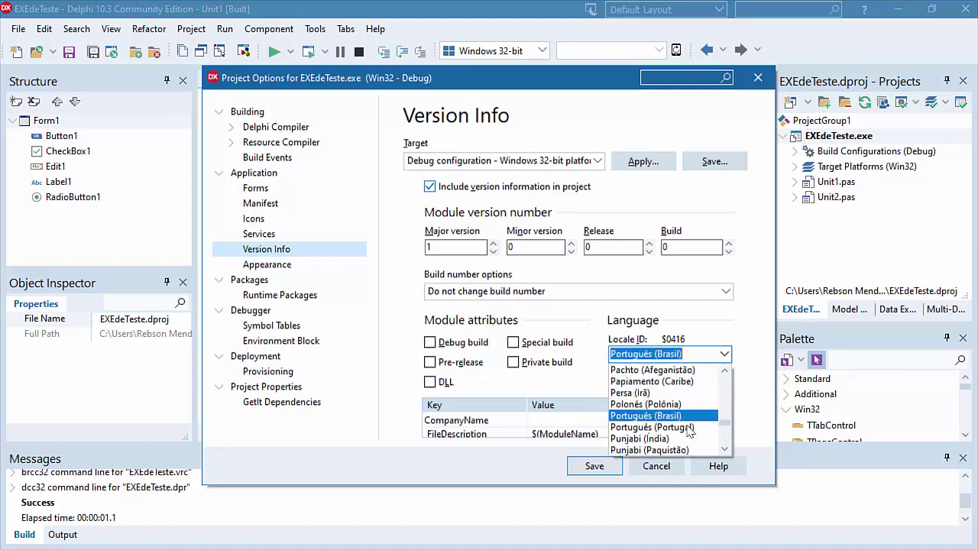
click(703, 416)
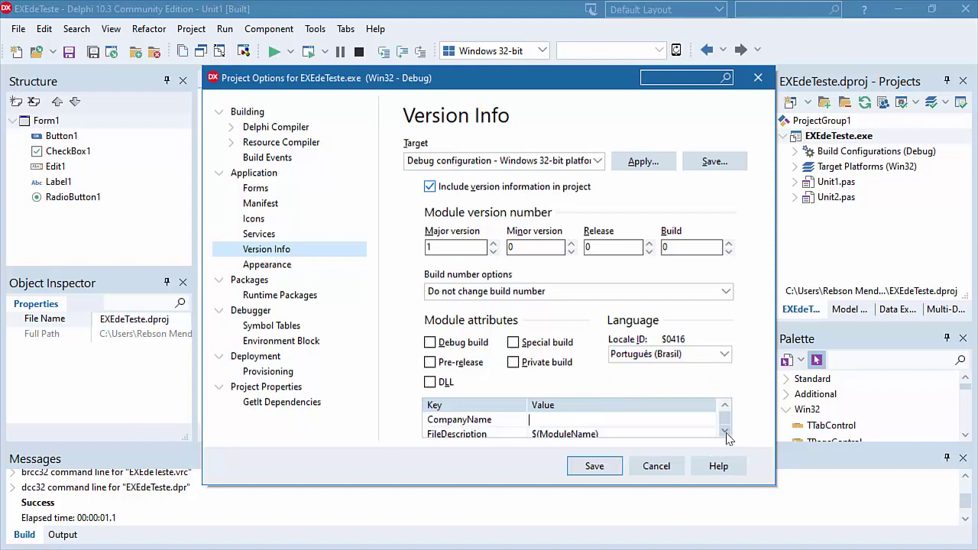
Set the CompanyName value in the version information keys to "Companhia".
text(Compa)
key(BackSpace)
text(any)
Enter the author's first name as the LegalTrademarks value and set the major version to 2.
key(Down)
key(Down)
key(Down)
key(Down)
key(Down)
key(Down)
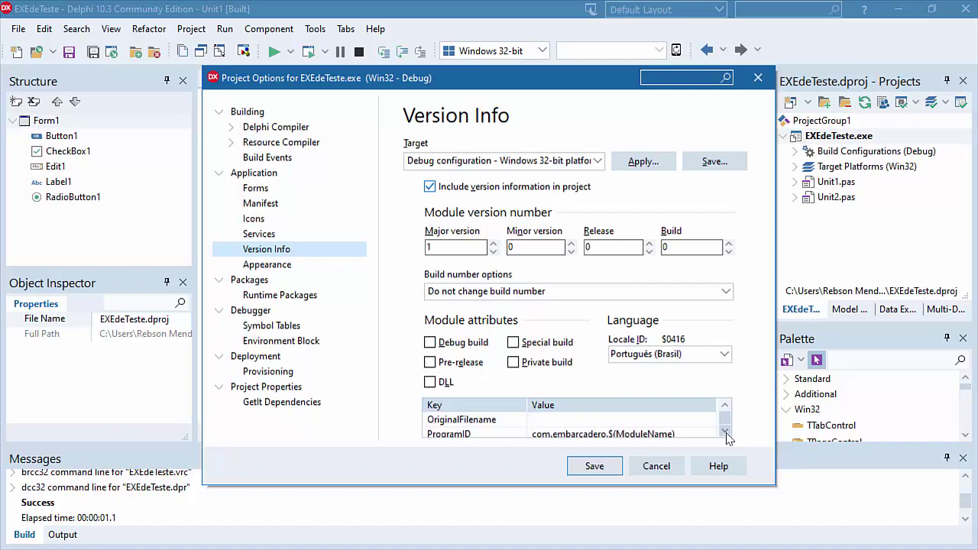
key(Up)
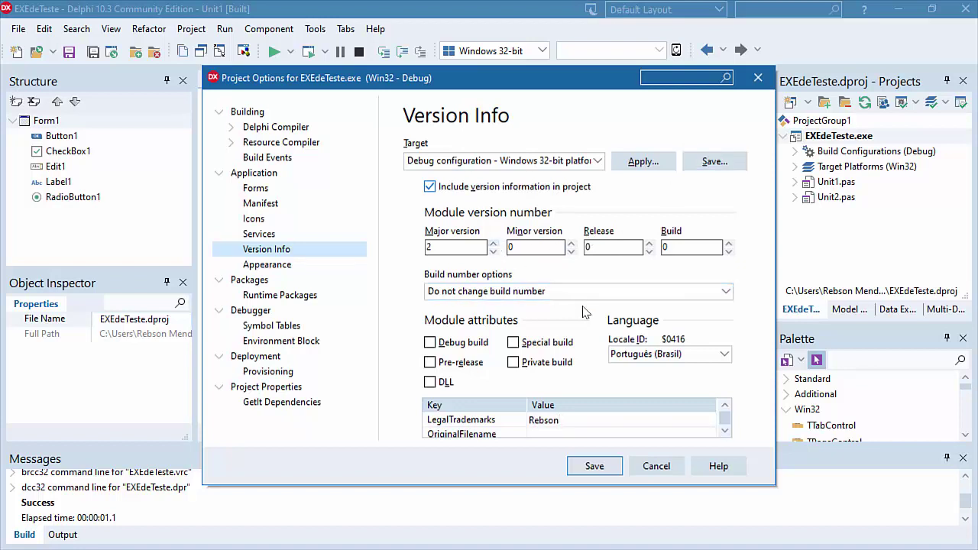
Review the version information keys from OriginalFilename down to ProductVersion and back up to CompanyName.
click(724, 431)
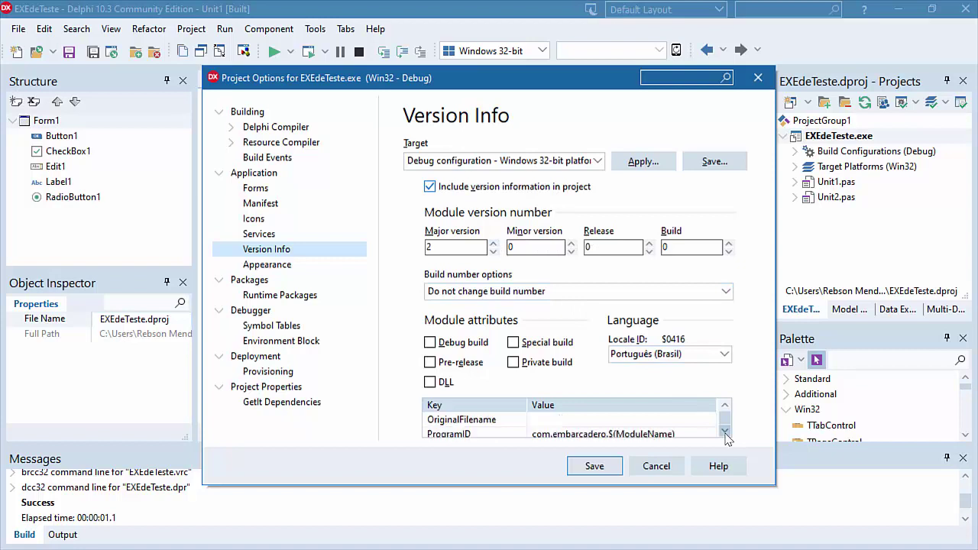
click(724, 431)
click(724, 431)
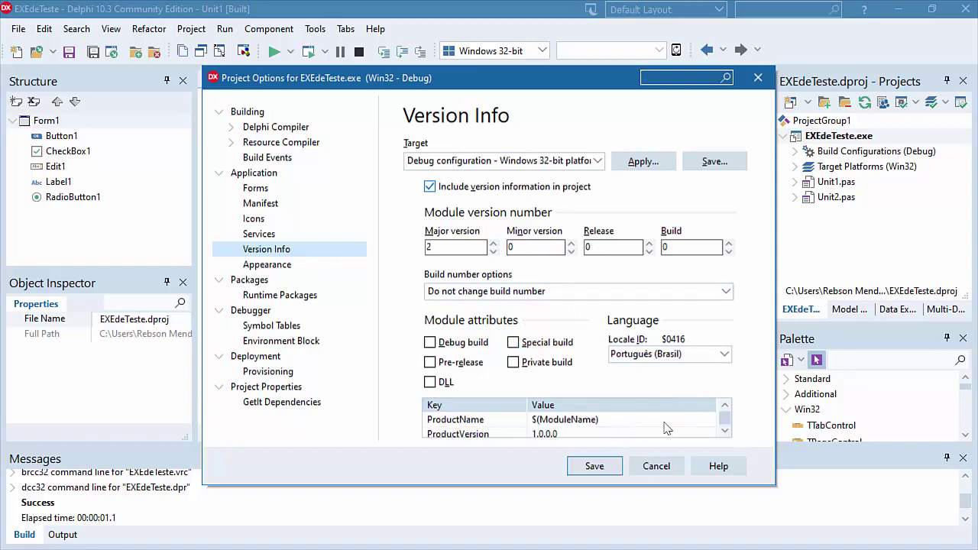
click(725, 406)
click(725, 407)
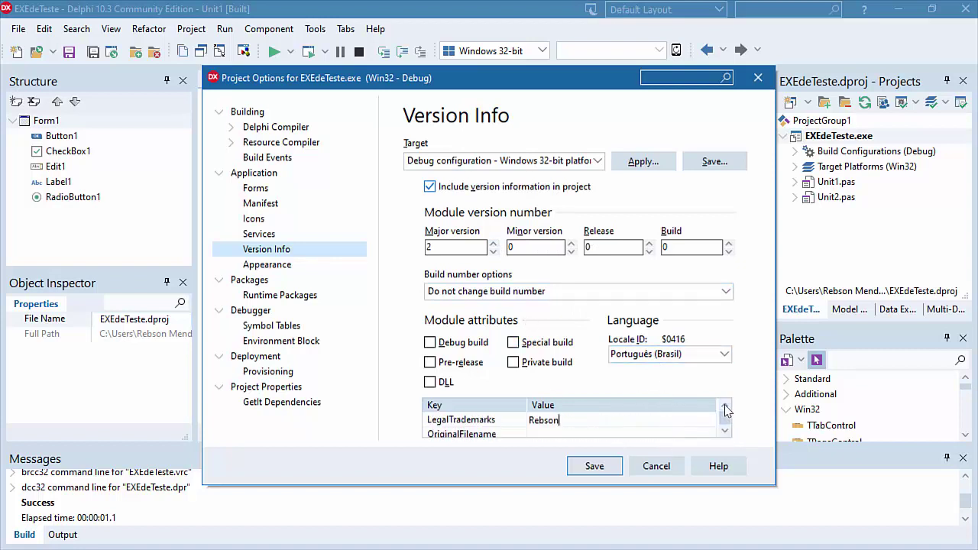
click(725, 406)
click(725, 407)
click(725, 407)
click(725, 406)
click(725, 406)
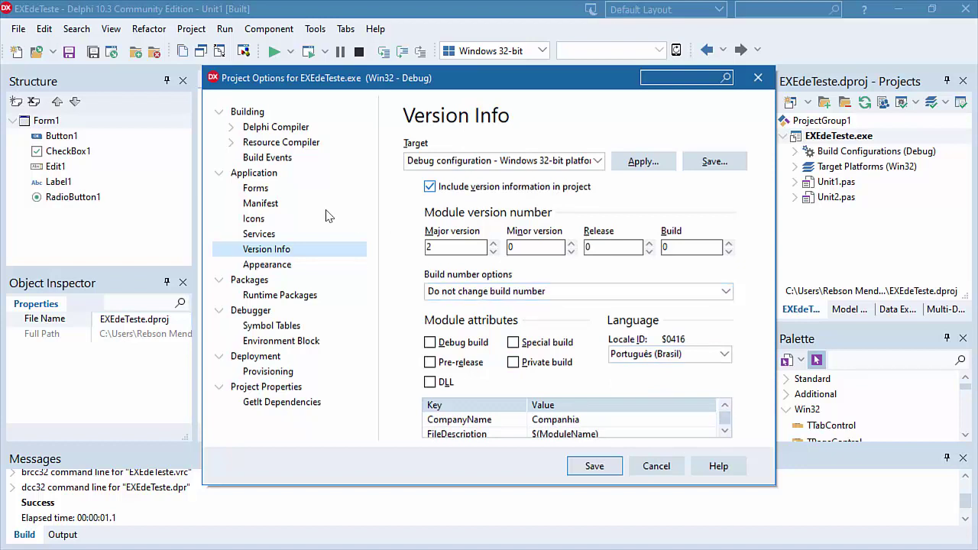
Load Ph03nyx-Super-Mario-Mushroom-1UP as the application icon, copying it into the project's directory as EXEdeTeste_Icon.ico.
click(254, 219)
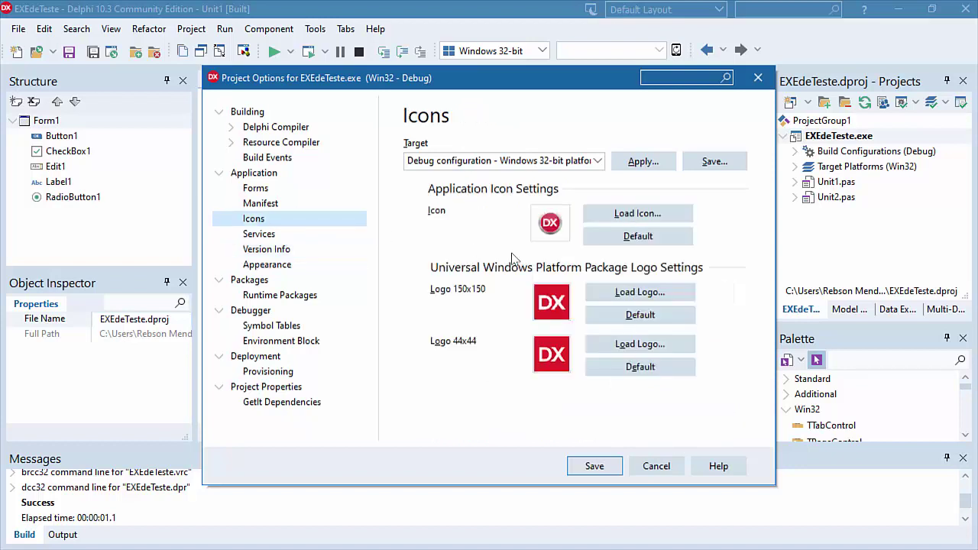
click(637, 216)
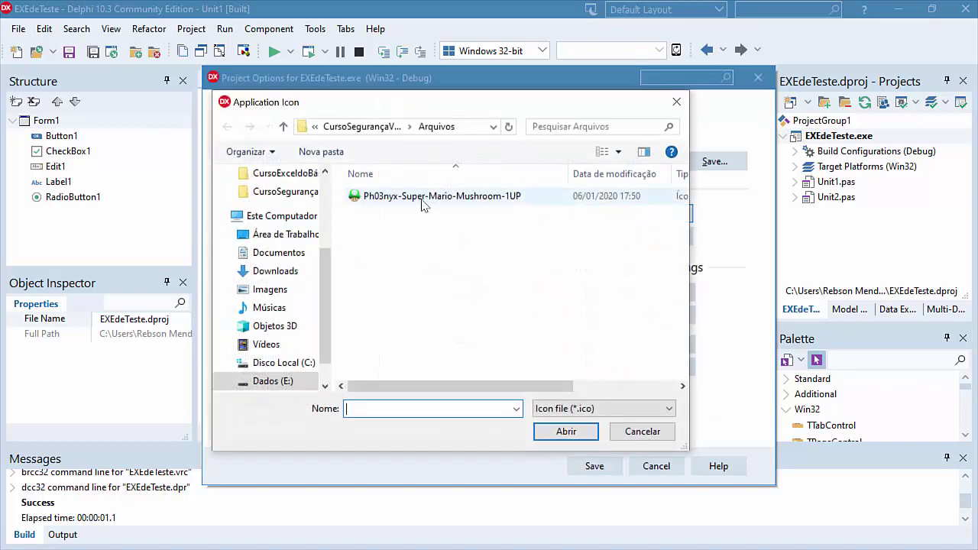
click(474, 197)
click(564, 432)
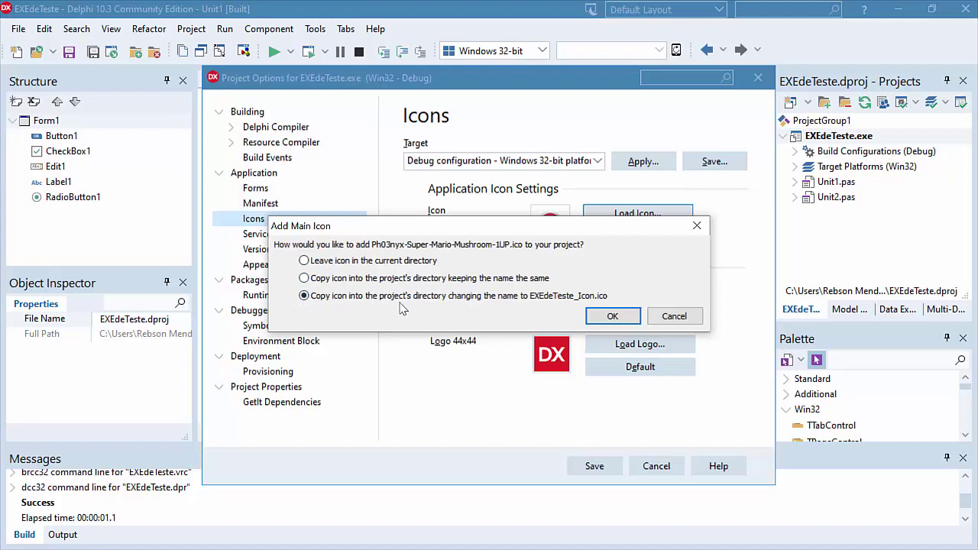
click(608, 320)
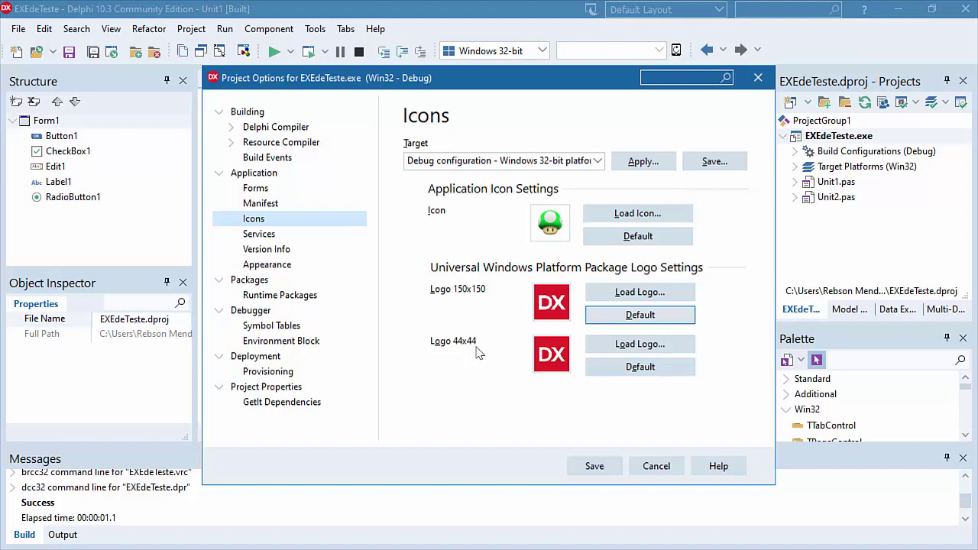
Save the project options and compile EXEdeTeste.
click(3, 541)
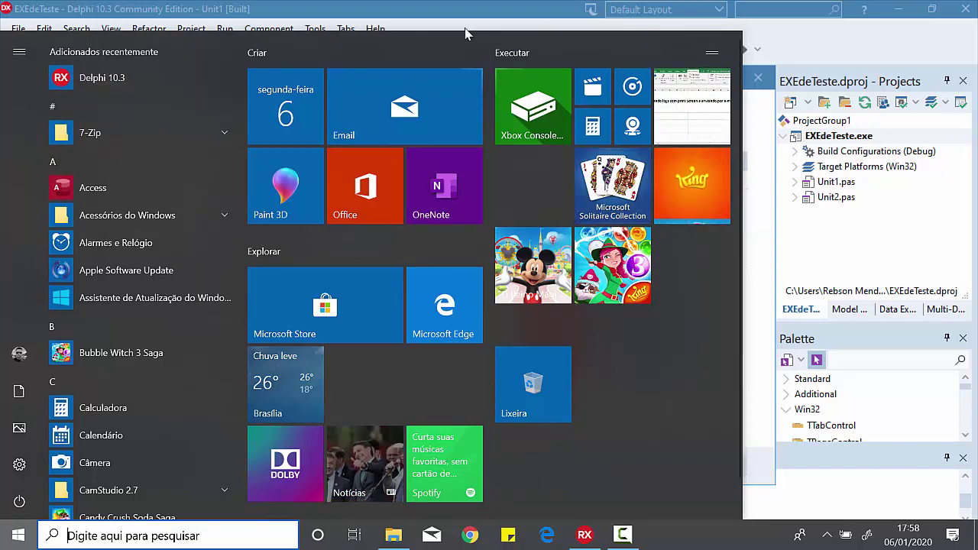
click(555, 27)
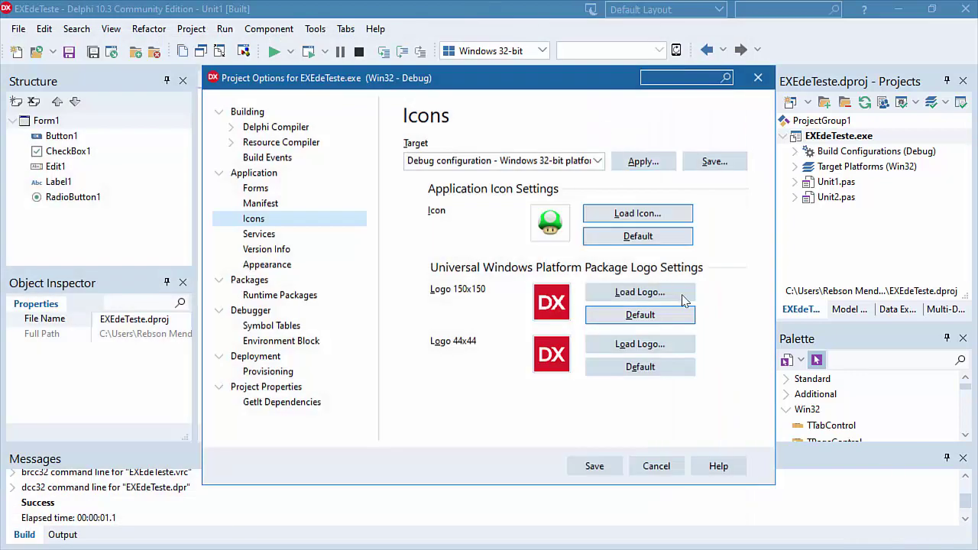
click(602, 467)
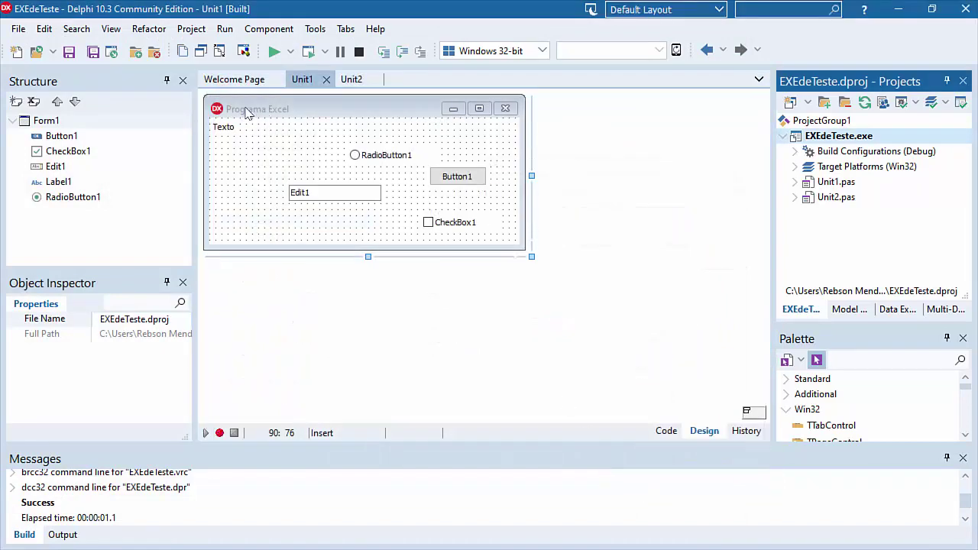
click(191, 28)
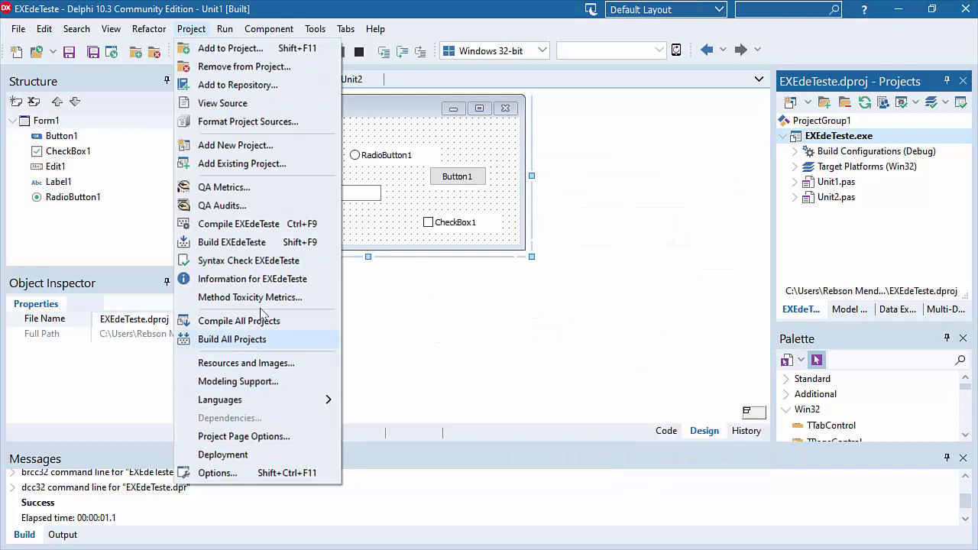
click(243, 225)
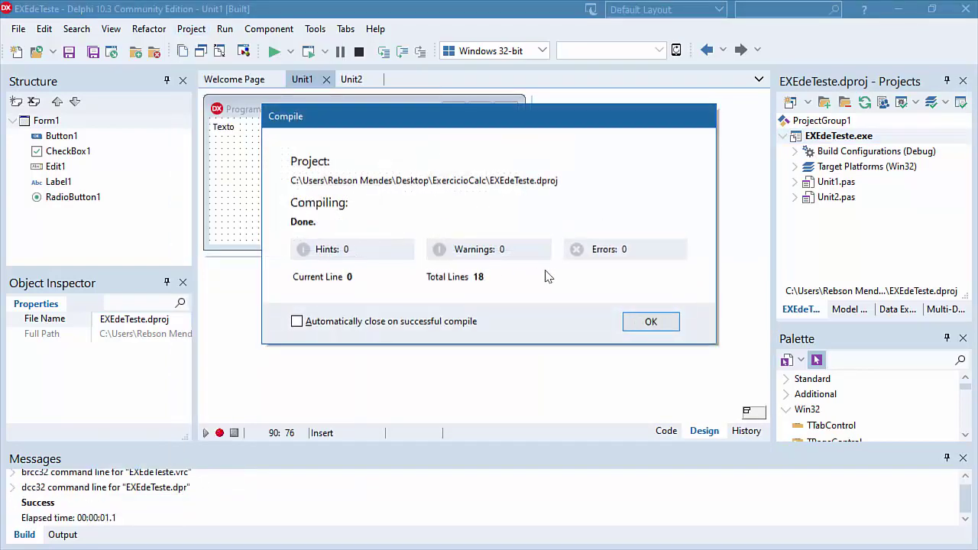
click(667, 325)
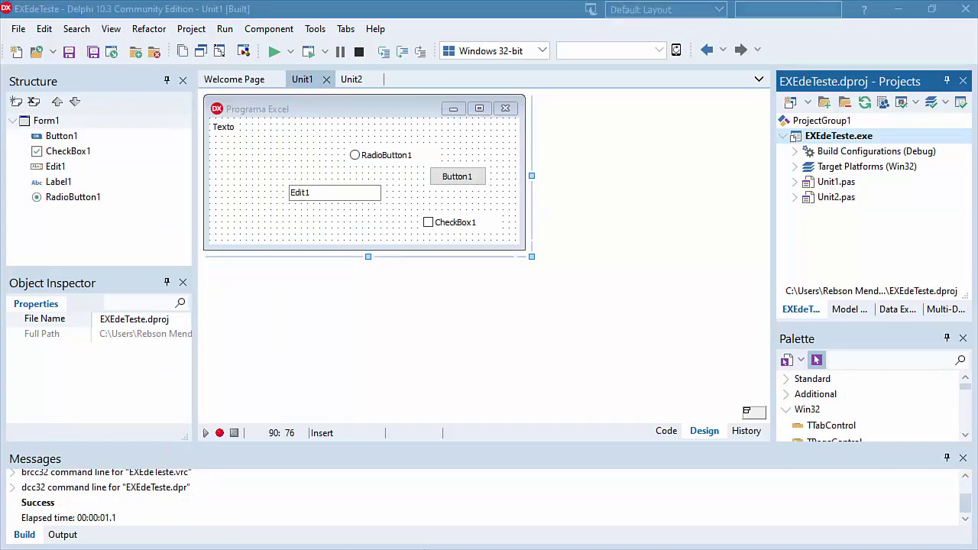
Switch to File Explorer and check the file version and trademark details in the properties of the compiled EXEdeTeste application.
key(alt+Tab)
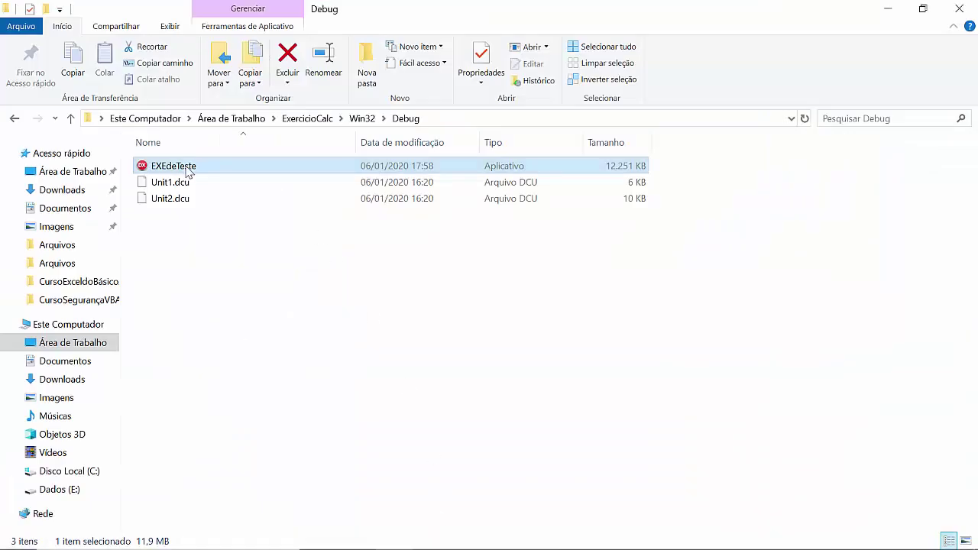
right_click(187, 172)
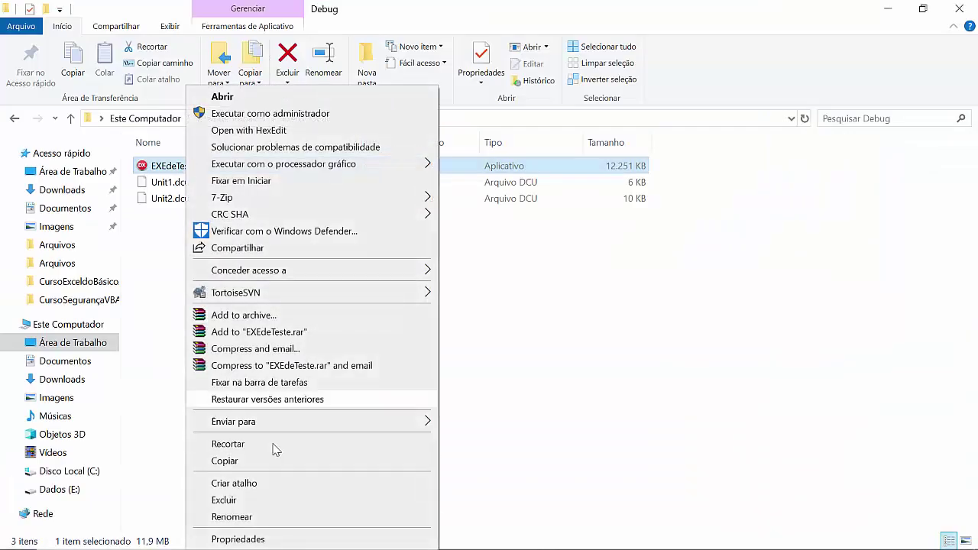
click(268, 537)
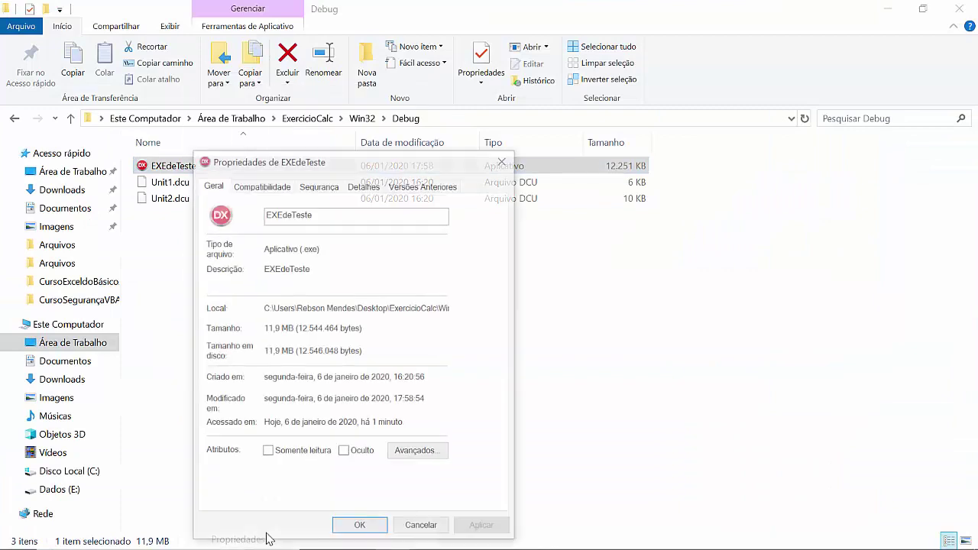
click(374, 187)
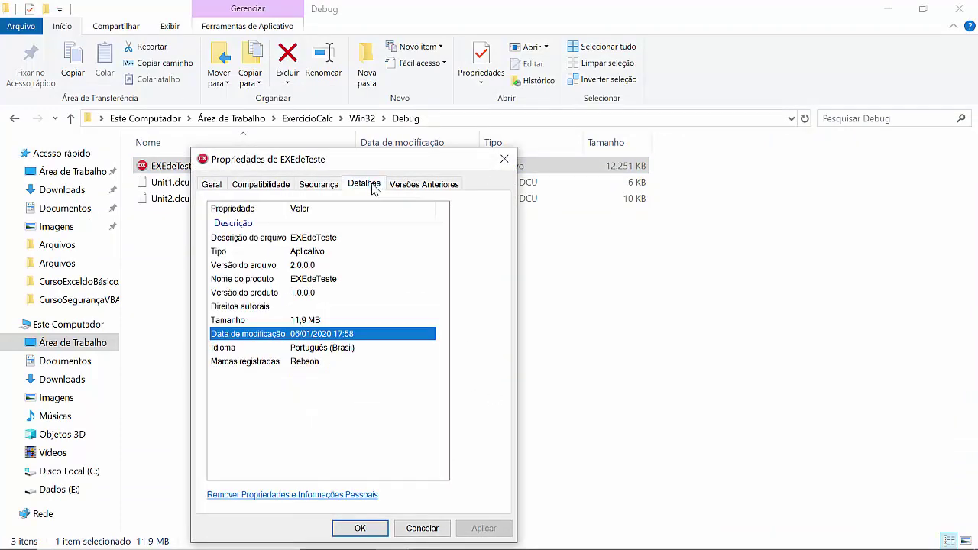
click(304, 265)
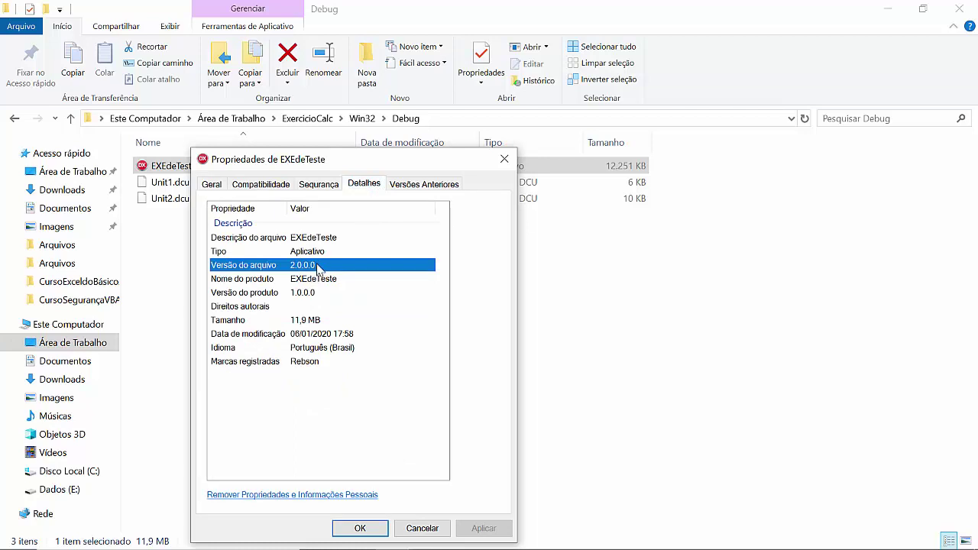
click(314, 363)
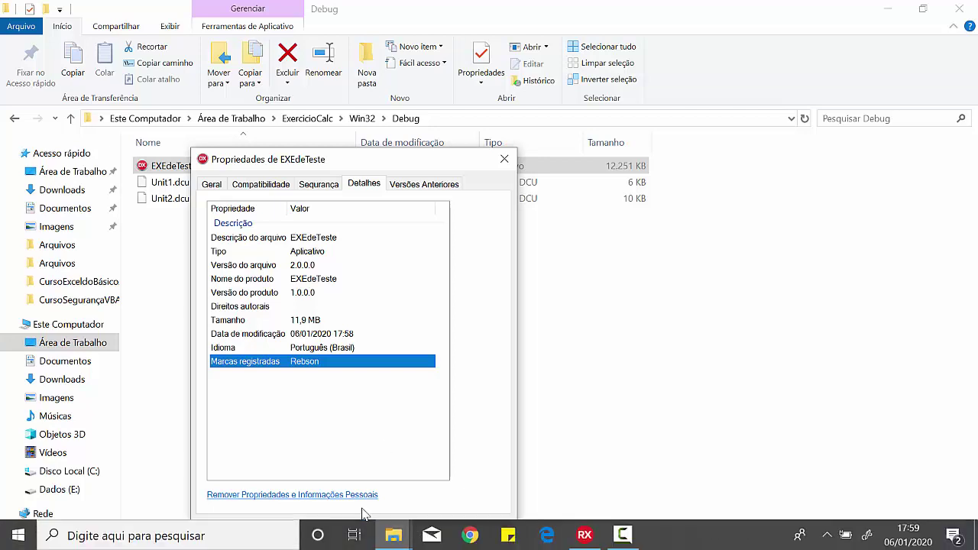
click(362, 528)
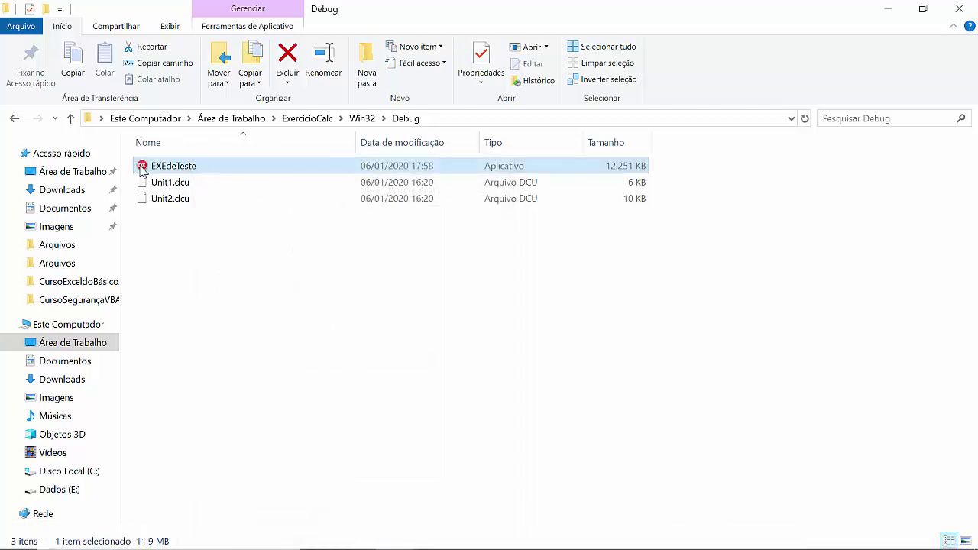
Run EXEdeTeste to check its icon in the title bar and taskbar, and close it.
double_click(193, 168)
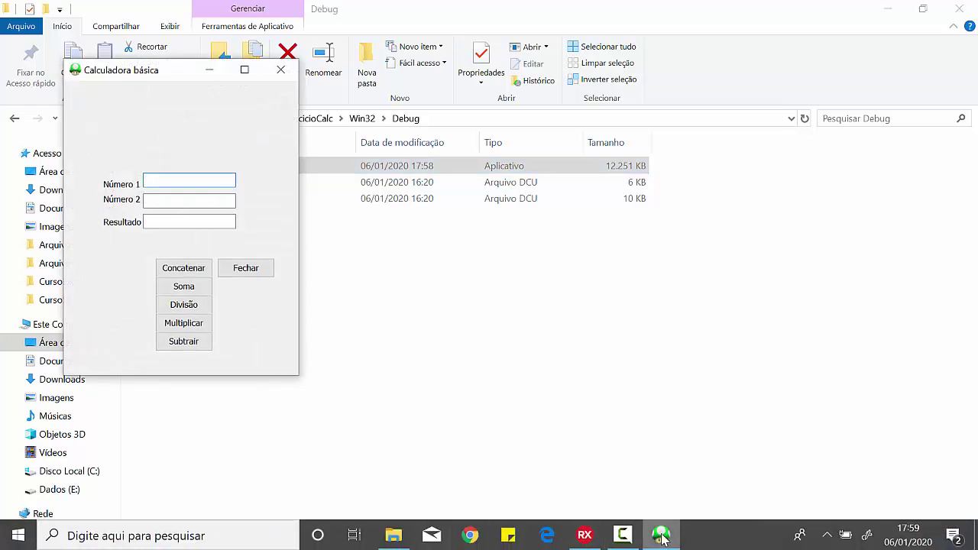
mouse_move(661, 537)
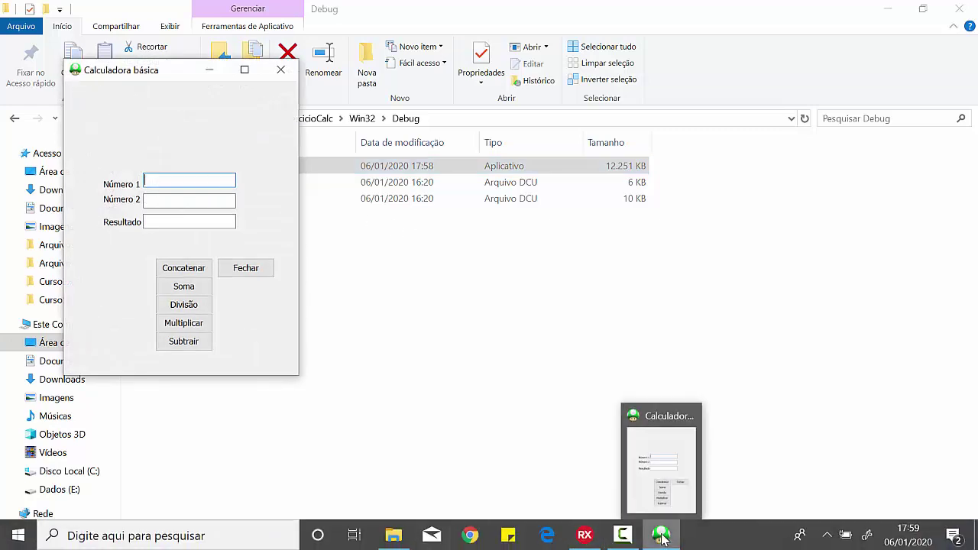
click(281, 69)
Go back to the ExercicioCalc folder to look at the project files and return to the Win32 Debug folder.
click(13, 118)
click(13, 118)
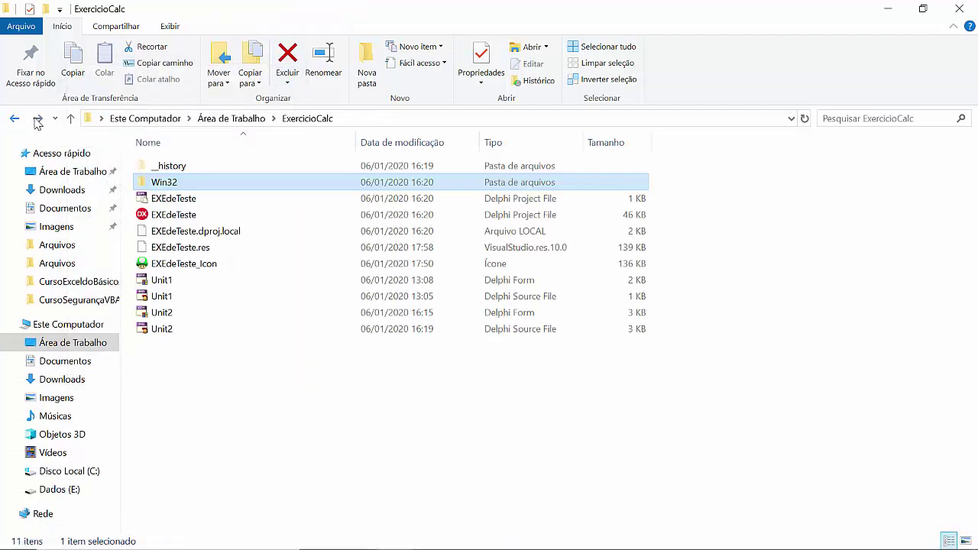
click(38, 118)
double_click(192, 170)
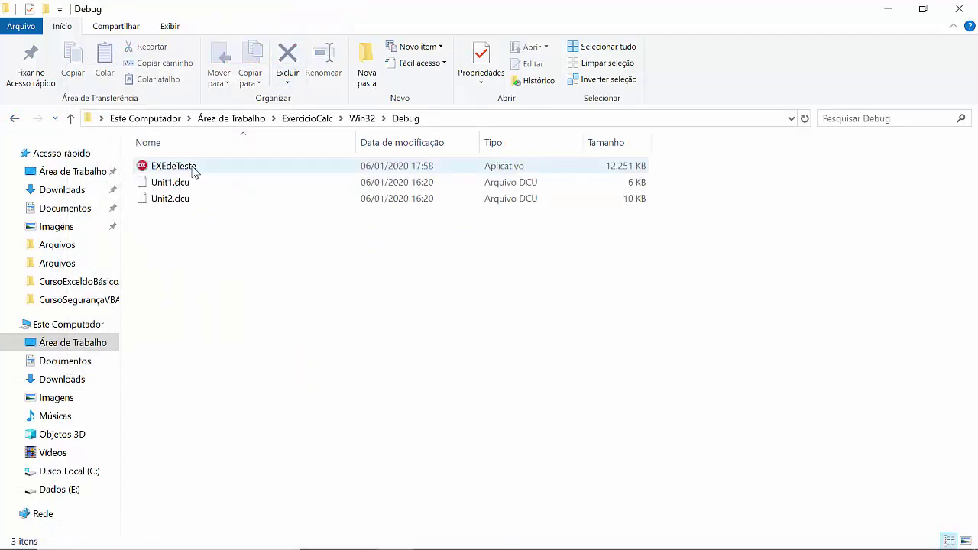
Run EXEdeTeste twice more from the Debug folder to check its window icon, closing it each time.
double_click(195, 171)
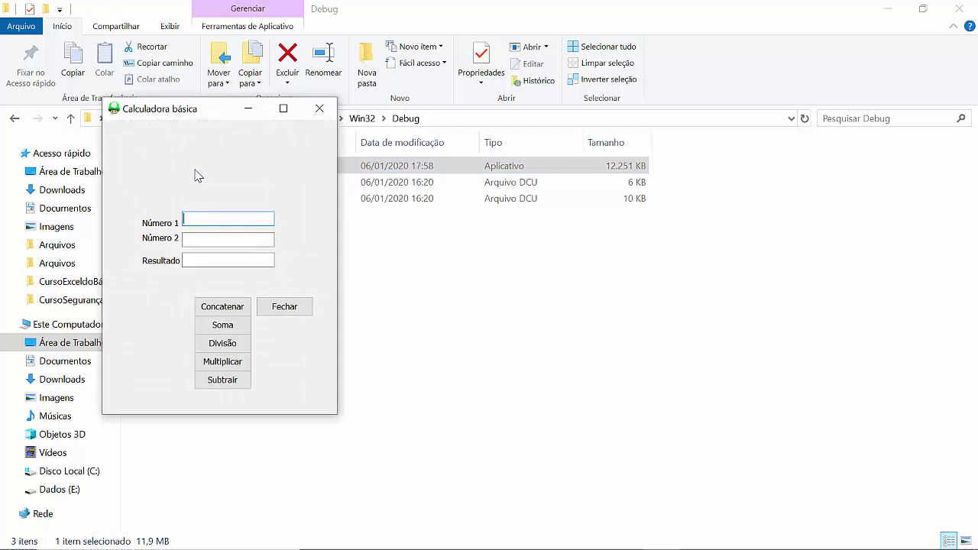
click(324, 111)
click(252, 198)
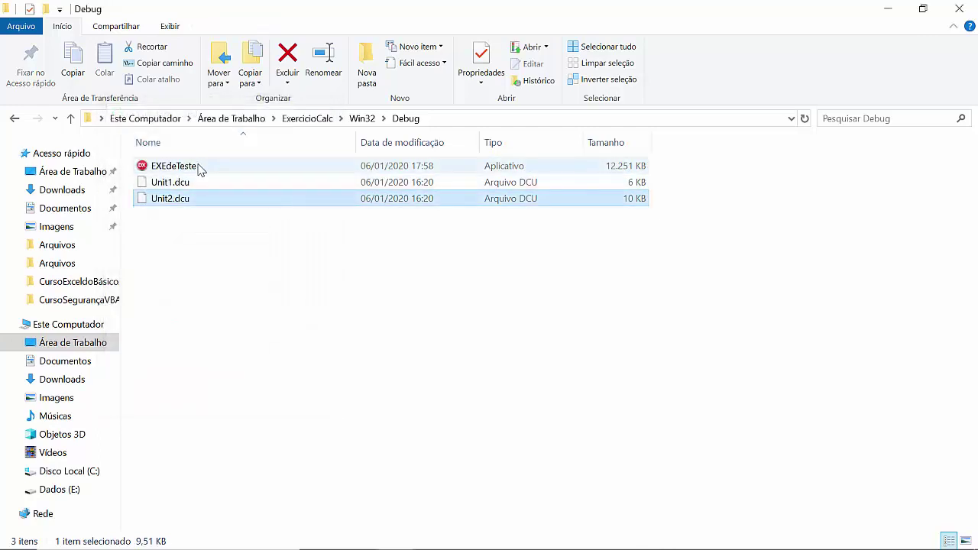
double_click(198, 169)
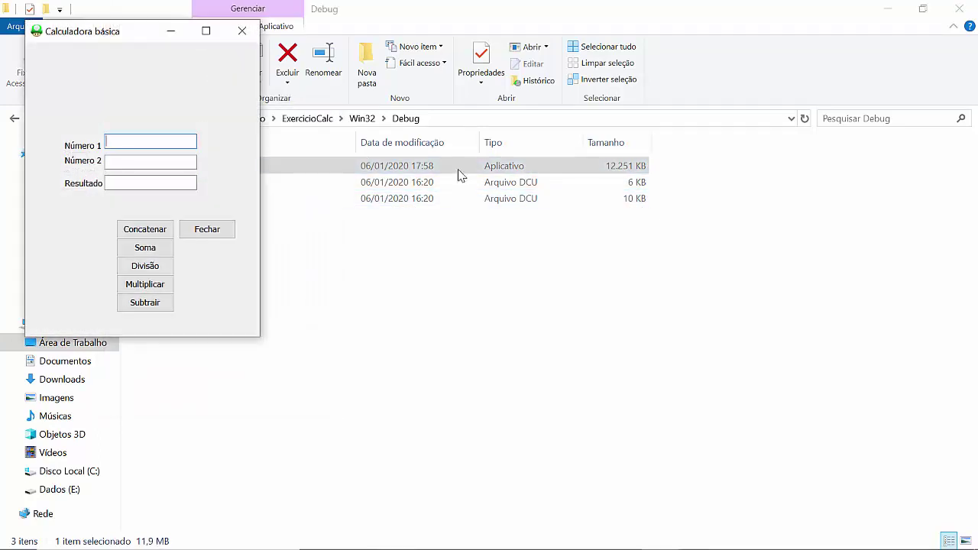
click(214, 31)
click(959, 8)
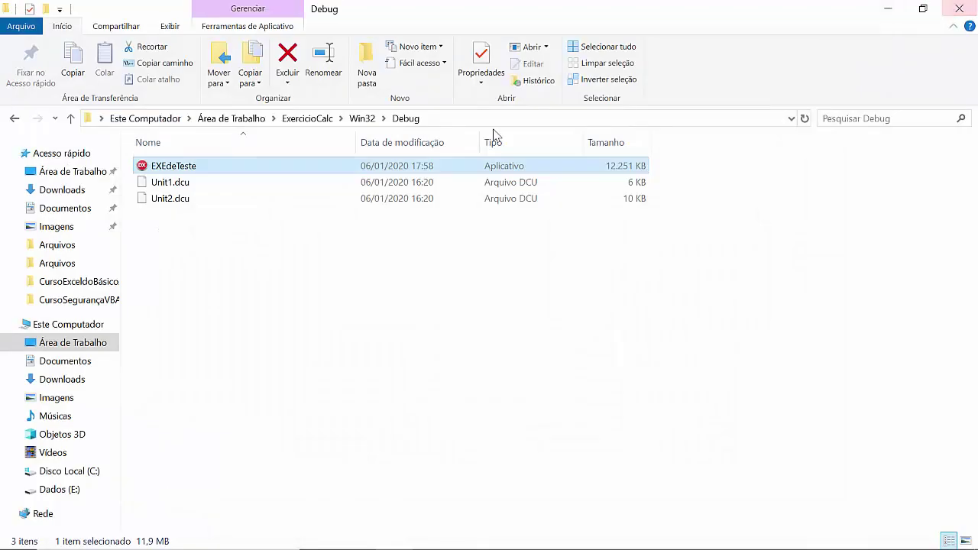
Permanently delete EXEdeTeste, Unit1.dcu and Unit2.dcu from the Debug folder.
click(172, 181)
click(177, 169)
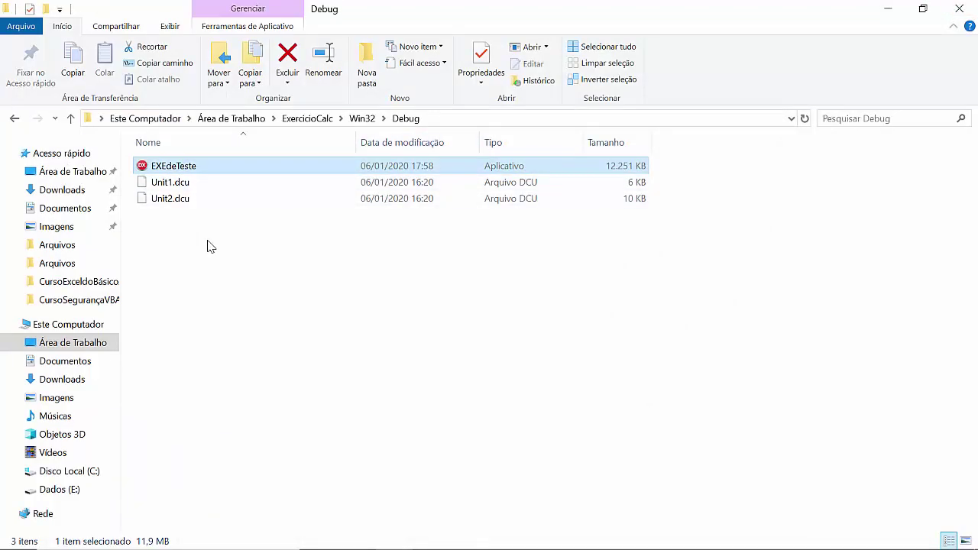
key(ctrl+a)
key(shift+Delete)
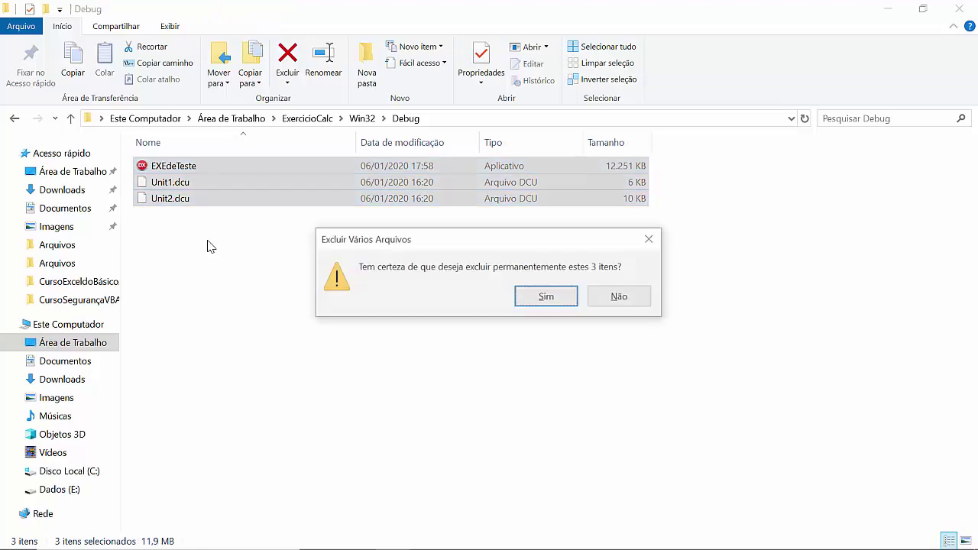
key(Return)
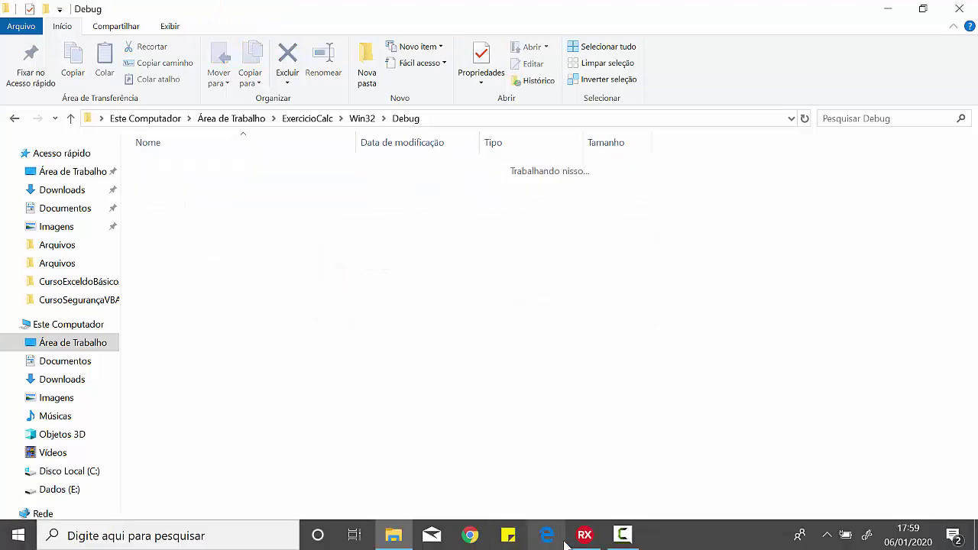
Switch back to Delphi and compile EXEdeTeste again to regenerate its output files.
click(581, 535)
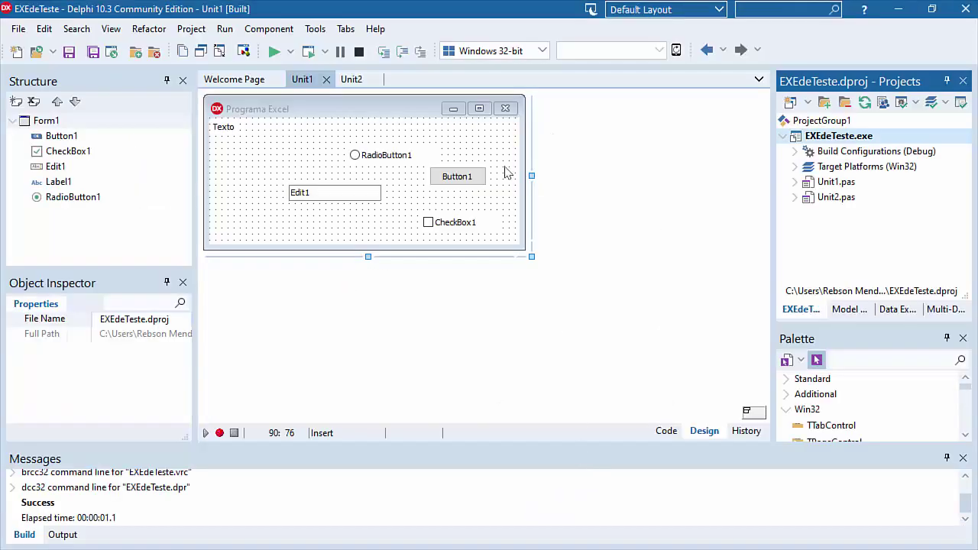
click(183, 32)
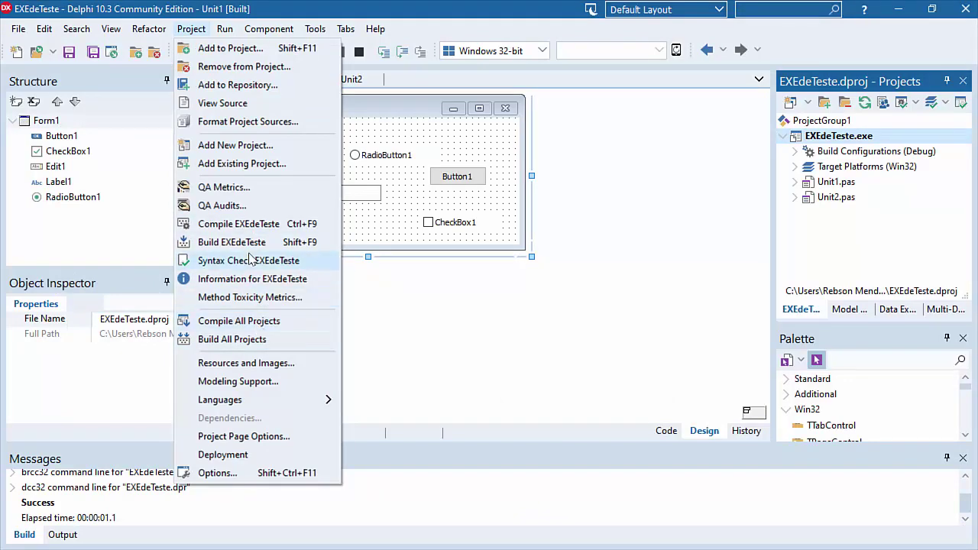
click(254, 224)
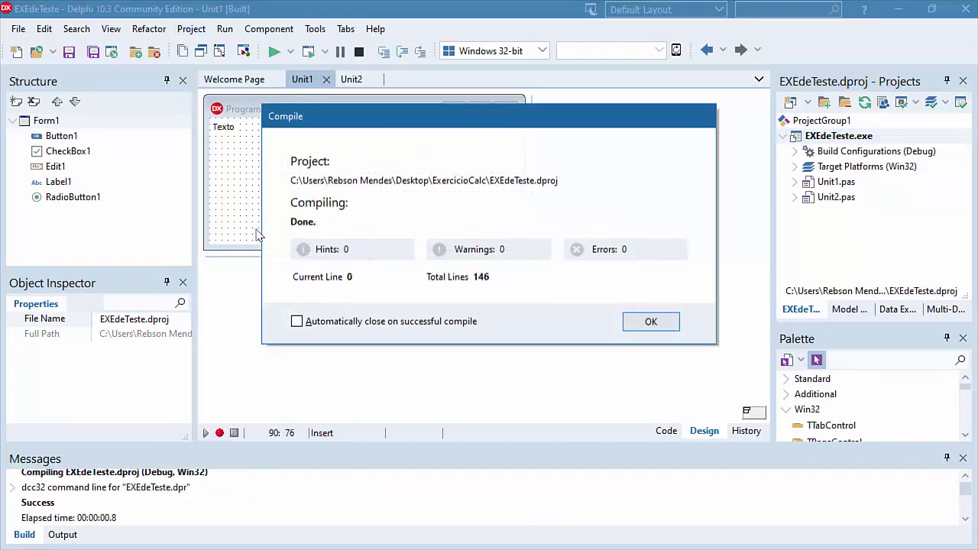
click(646, 324)
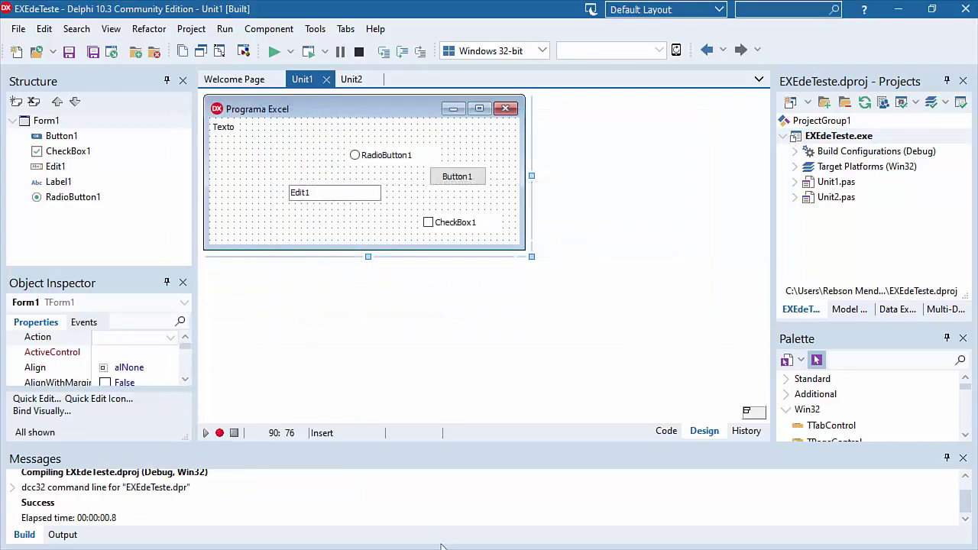
Switch to File Explorer, run the recompiled EXEdeTeste and move its window clear of the file list to compare the icons.
key(alt+Tab)
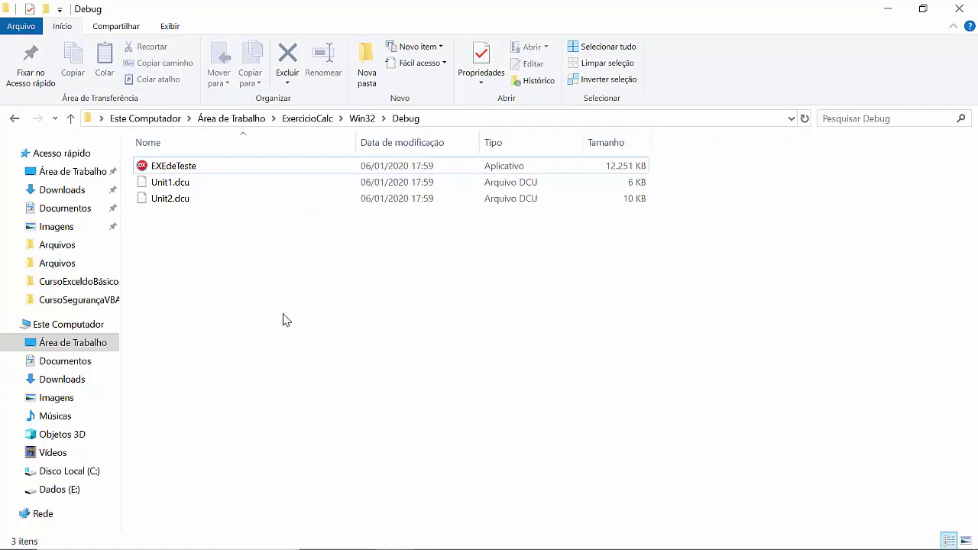
click(197, 166)
double_click(198, 167)
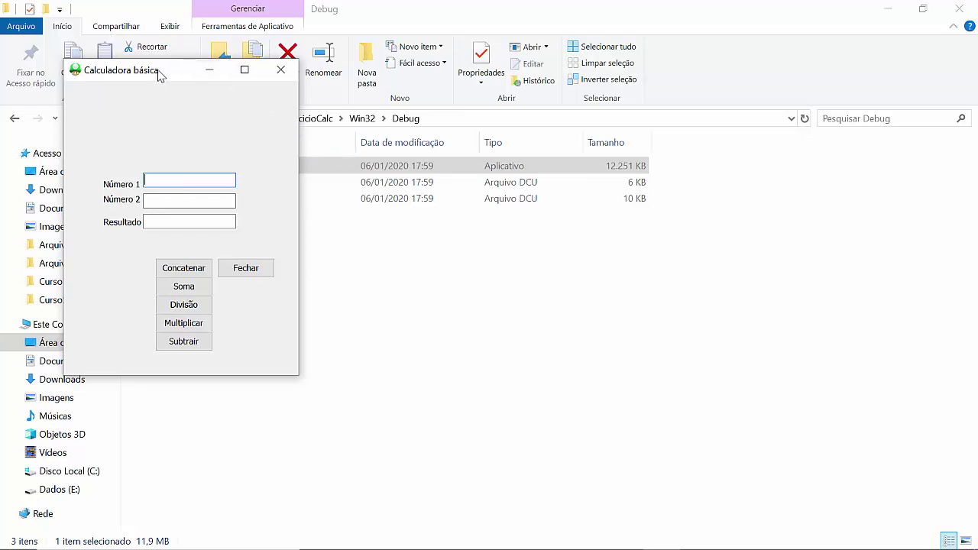
drag(159, 72, 516, 165)
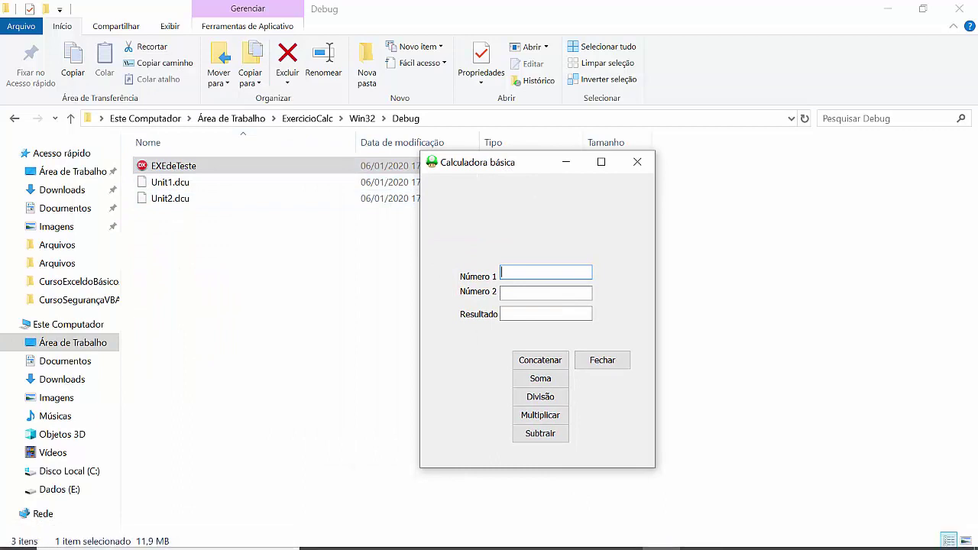
Close the running Calculadora básica program, switch back to Delphi and open the EXEdeTeste project options.
mouse_move(665, 544)
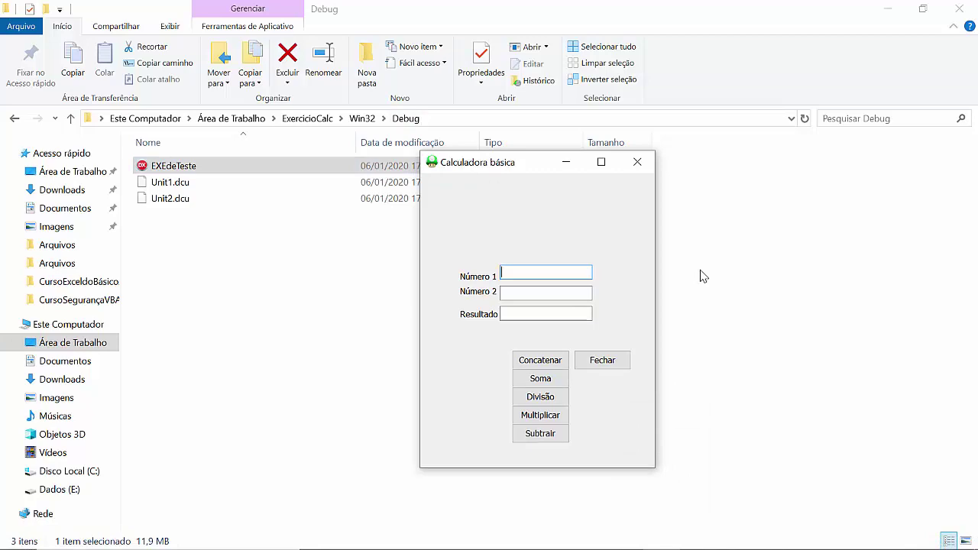
click(637, 162)
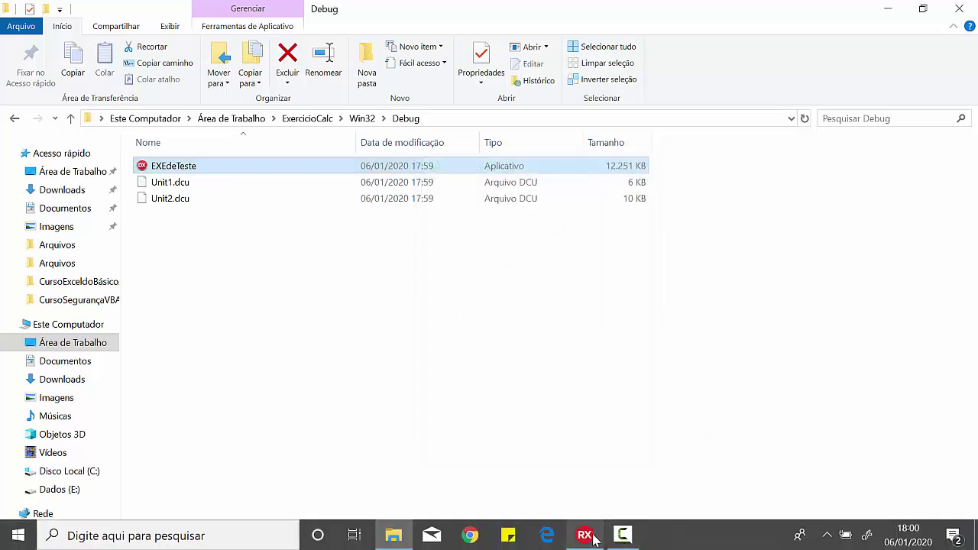
click(585, 535)
click(189, 30)
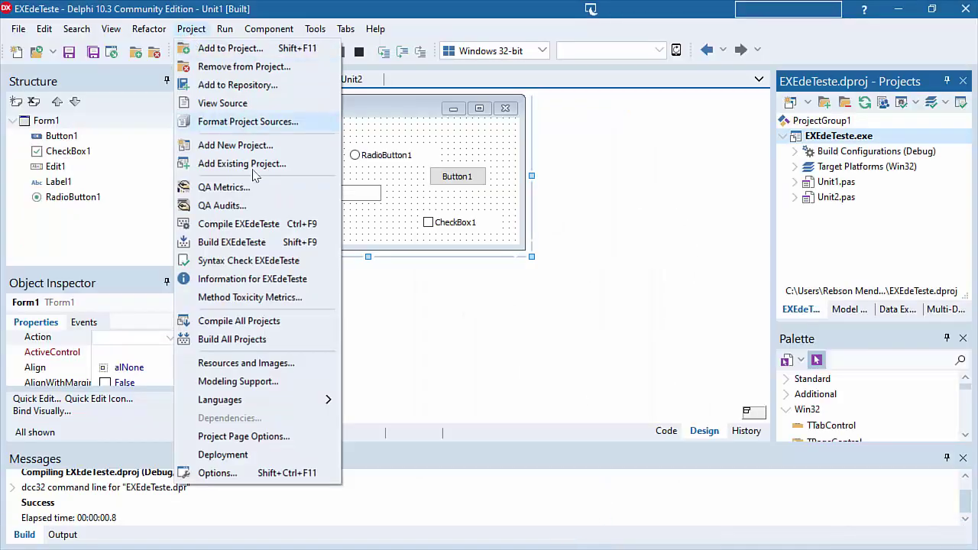
click(253, 473)
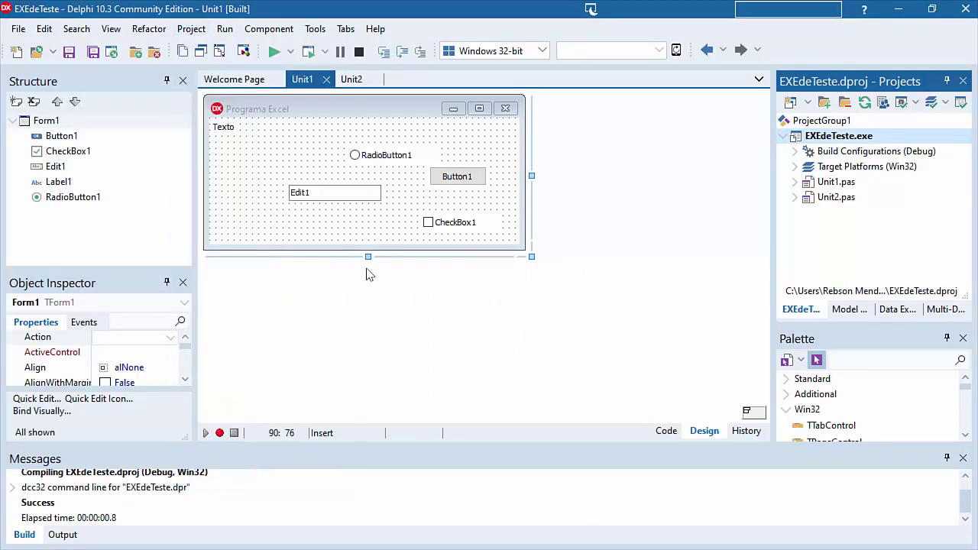
Look at the PNG file chooser for the 150x150 package logo and dismiss it without loading a file.
click(631, 297)
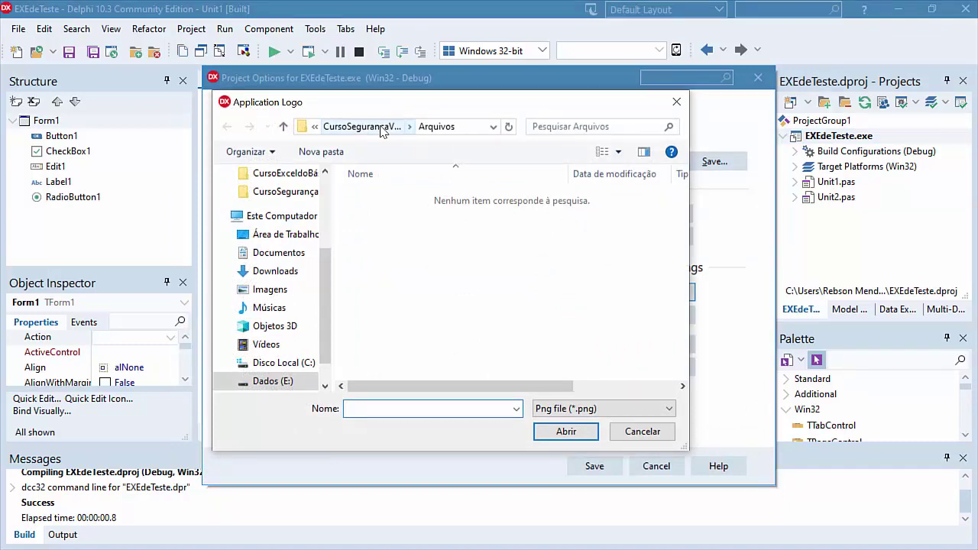
click(642, 431)
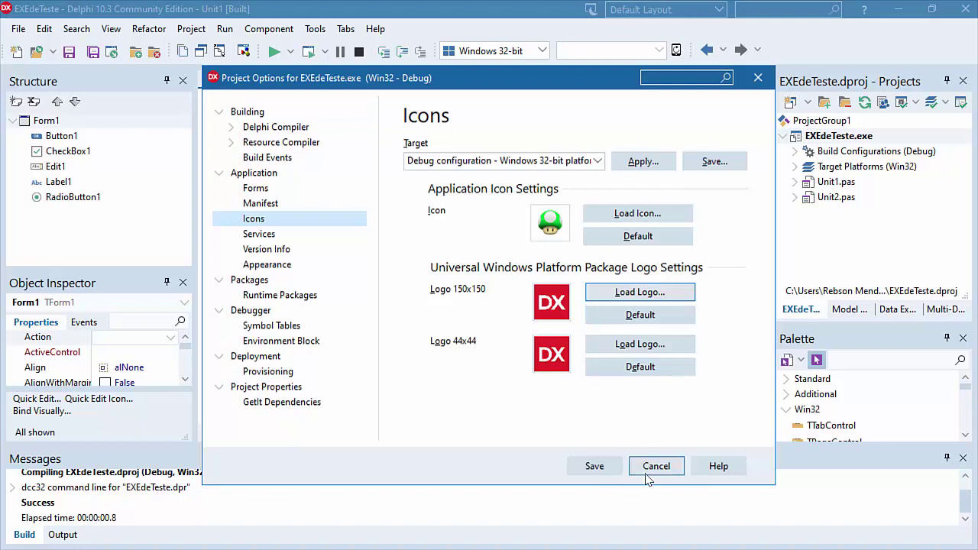
key(super)
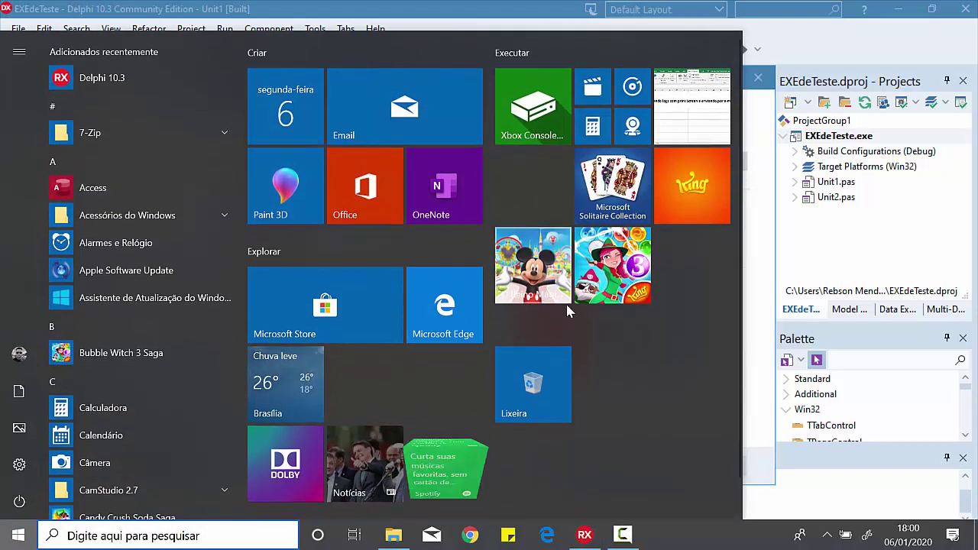
click(753, 175)
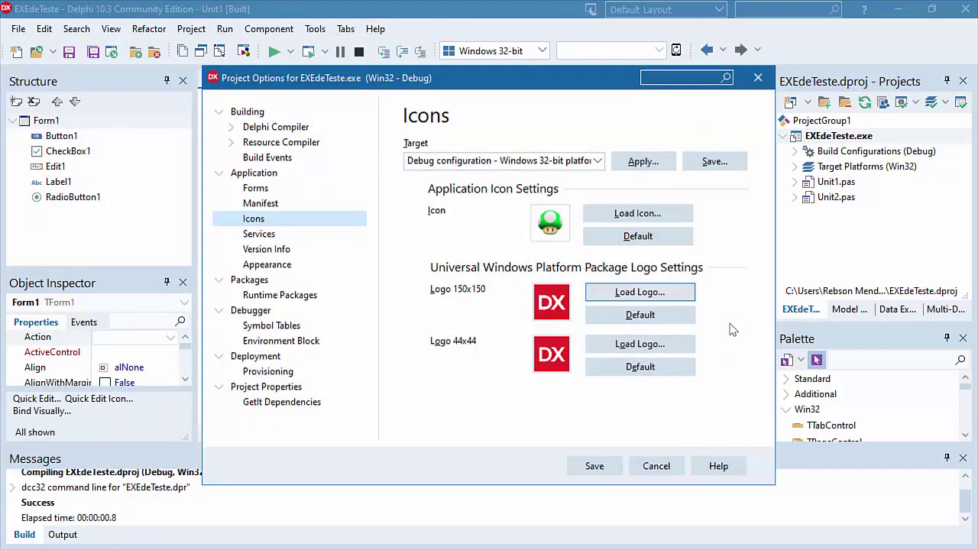
Review the Version Info, Application, Forms and Appearance project options, and close the options without saving.
click(287, 252)
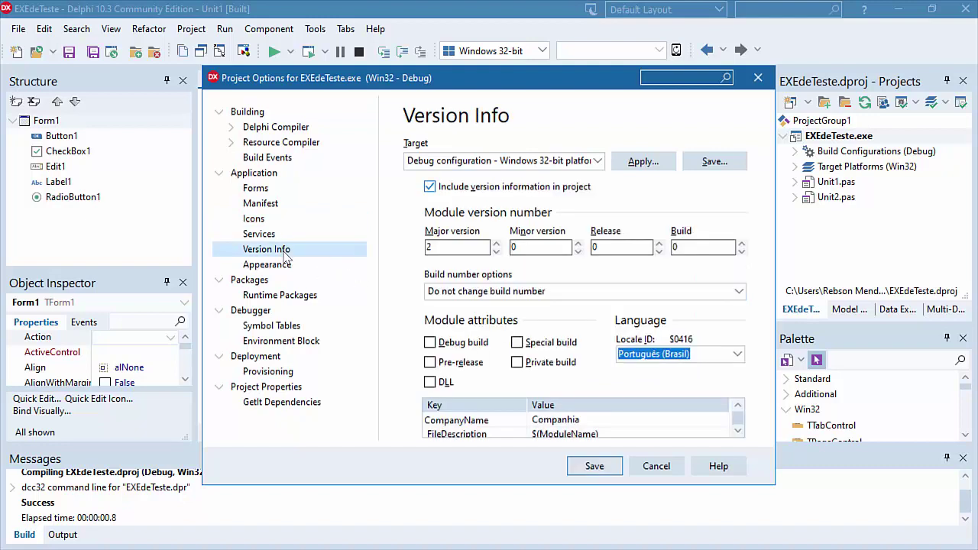
click(274, 236)
click(266, 220)
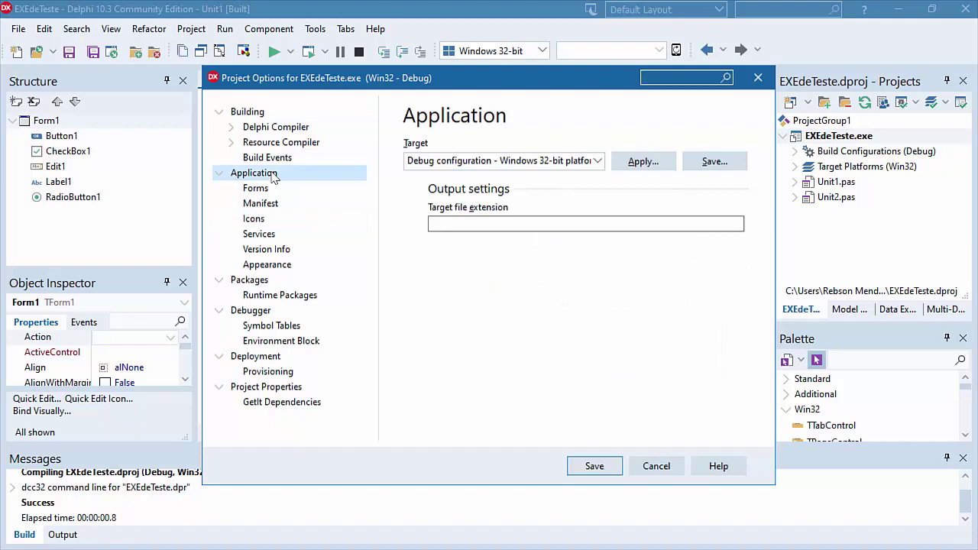
click(265, 192)
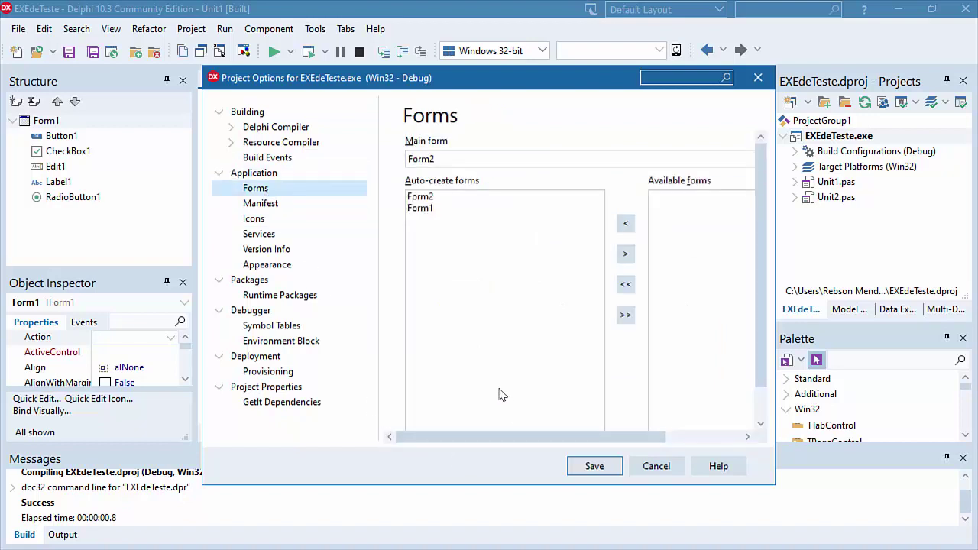
click(269, 266)
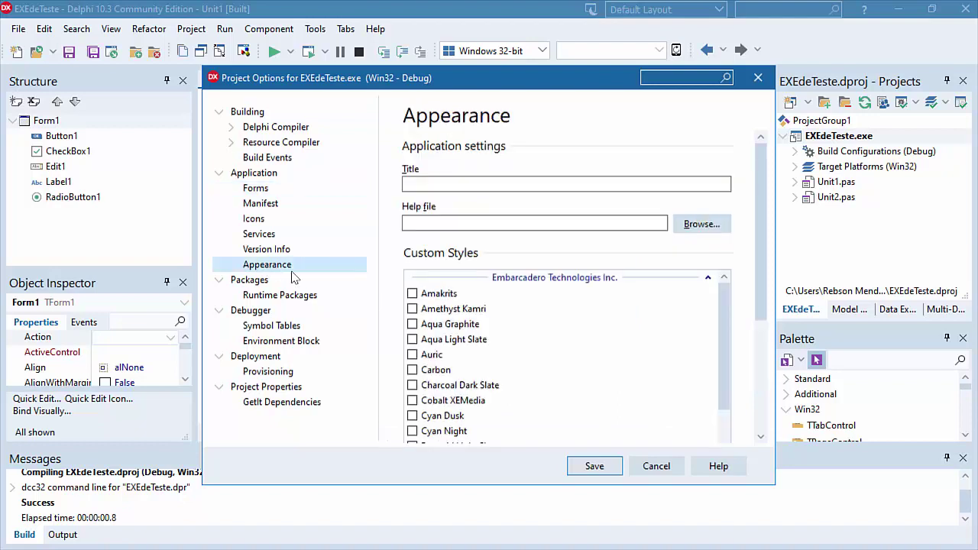
click(267, 251)
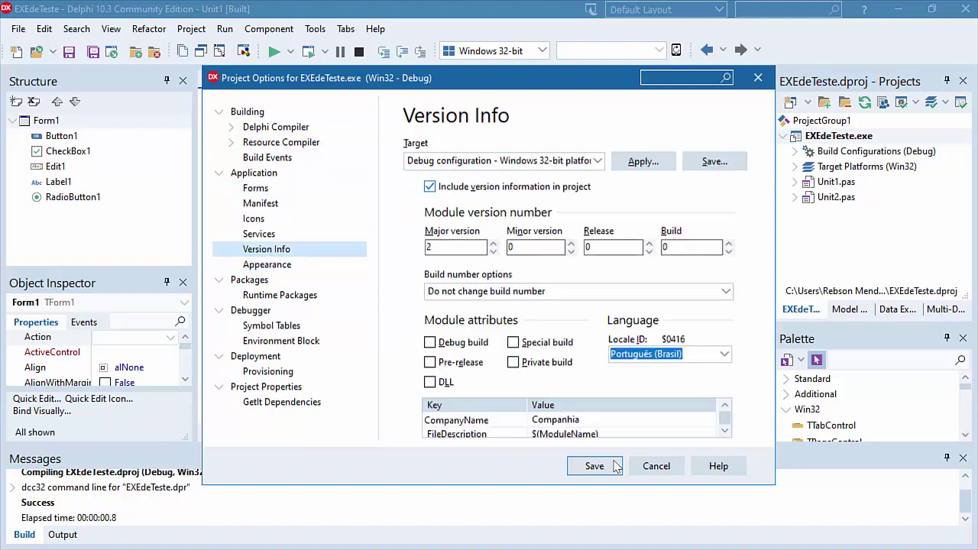
click(651, 467)
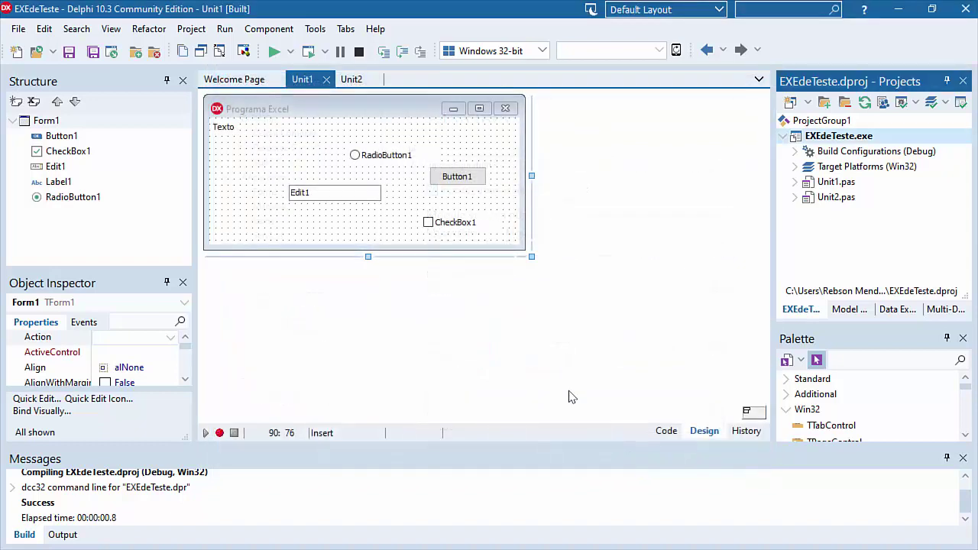